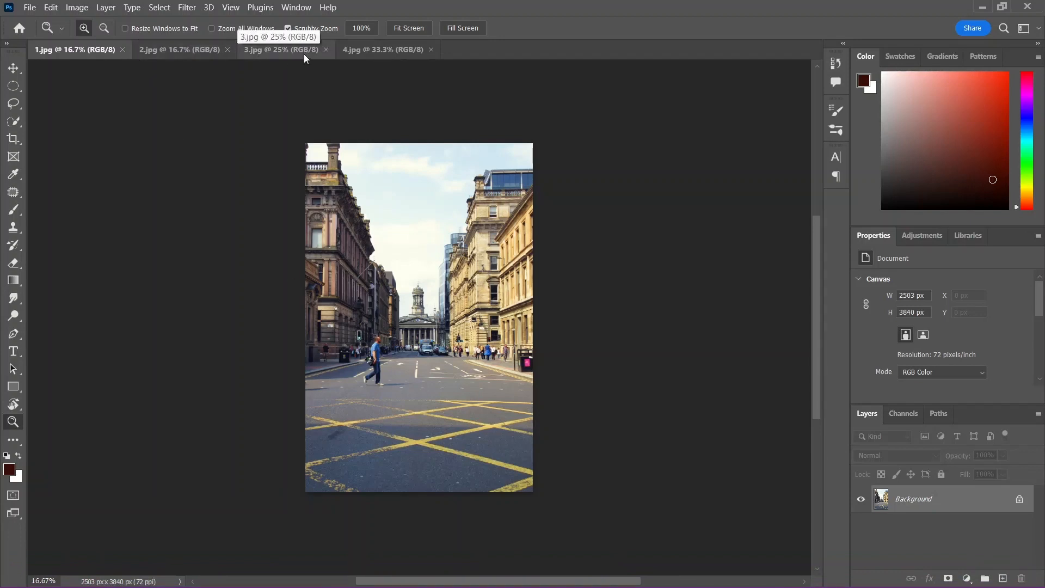
# - Look through the four open photos and return to the street photo 1.jpg
pyautogui.click(165, 55)
pyautogui.click(275, 54)
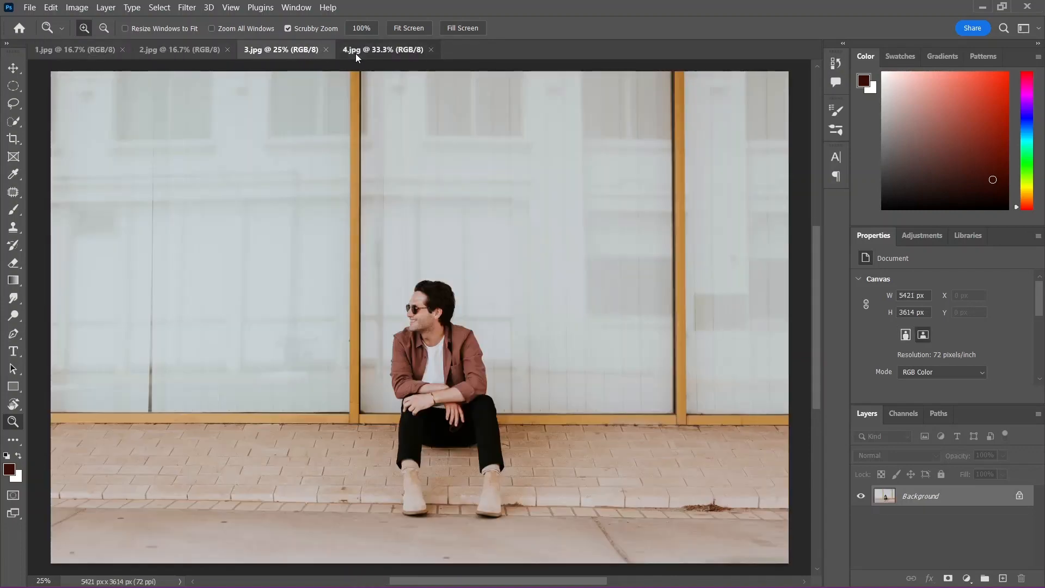
pyautogui.click(353, 54)
pyautogui.click(87, 49)
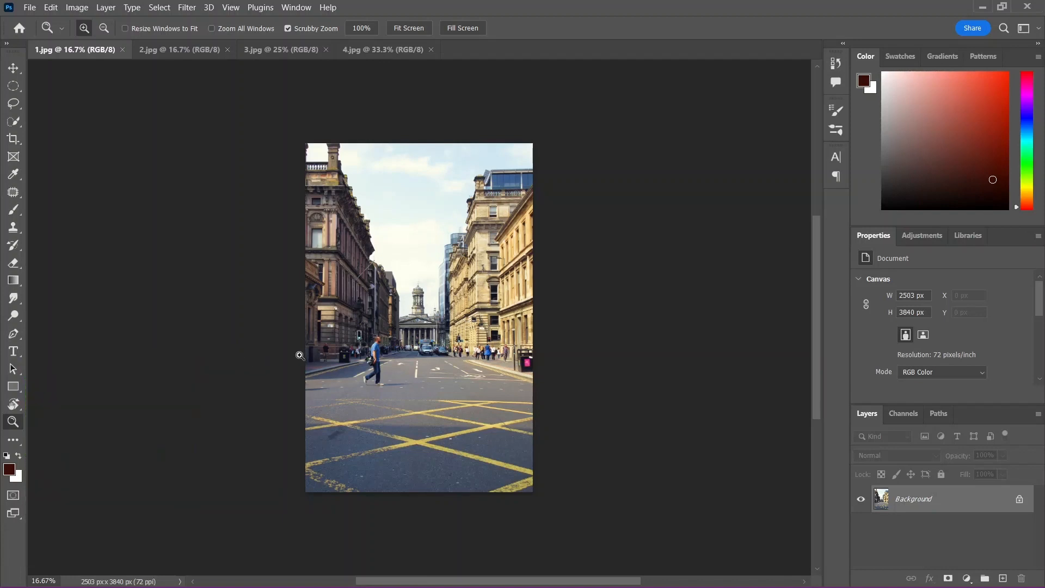
# - Lasso a loose selection around the walking man in the blue shirt, subtracting the patch of road between his legs
pyautogui.rightClick(412, 332)
pyautogui.click(426, 338)
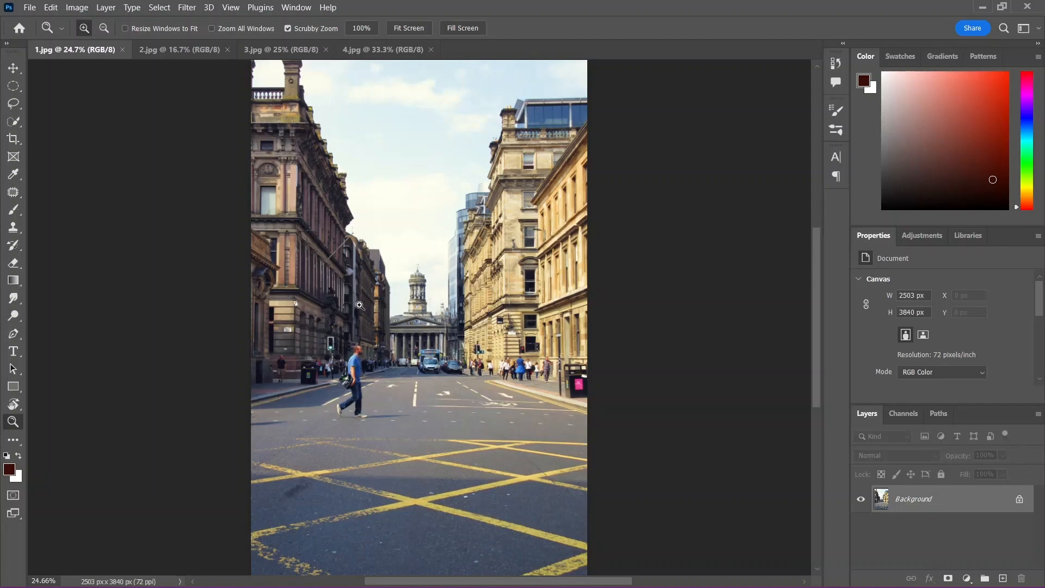
pyautogui.click(355, 374)
pyautogui.click(355, 374)
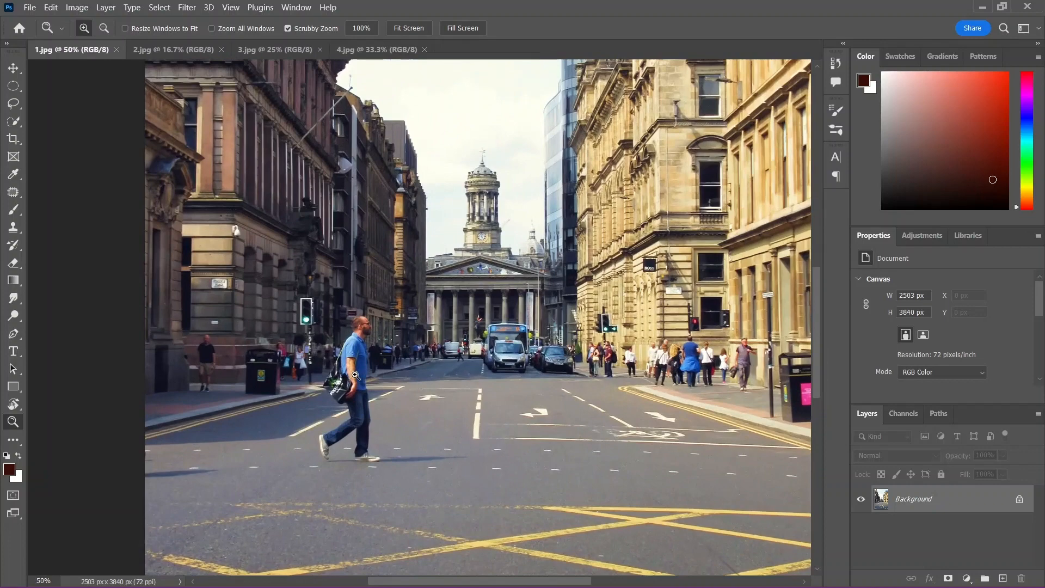
pyautogui.click(355, 374)
pyautogui.click(355, 375)
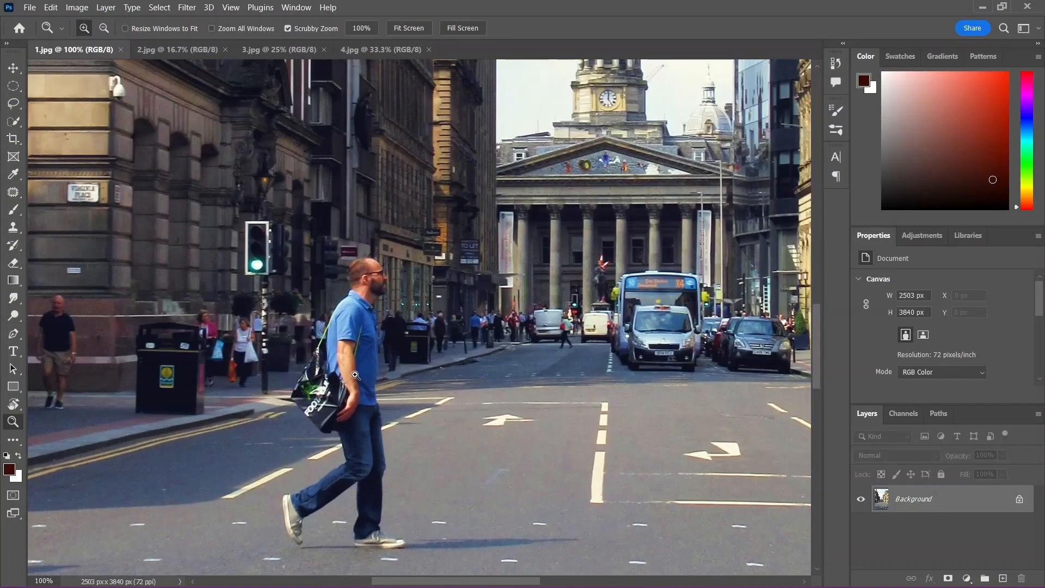
pyautogui.scroll(-1, 355, 375)
pyautogui.hscroll(-2, 355, 375)
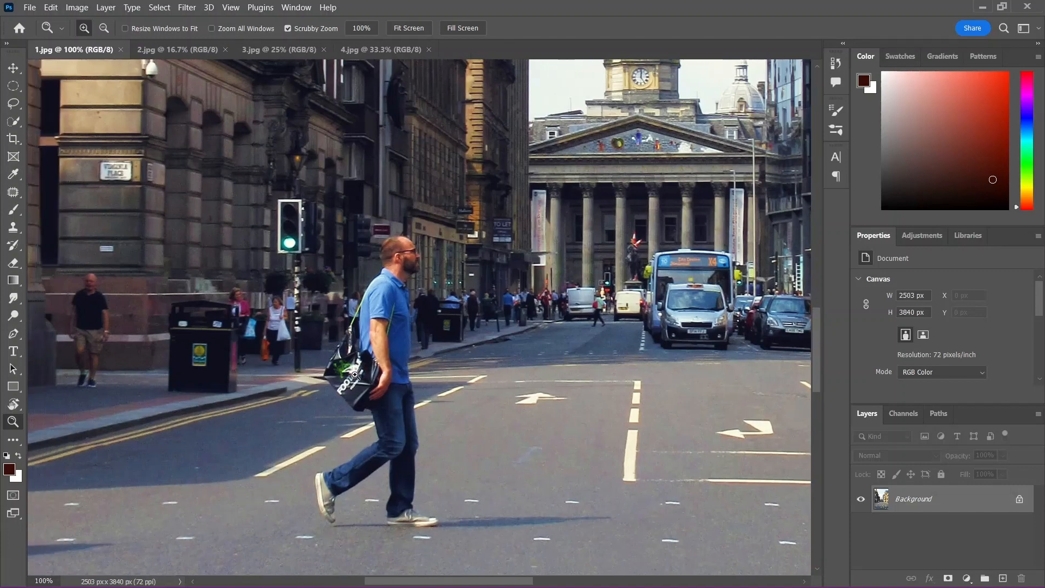
pyautogui.scroll(-2, 355, 375)
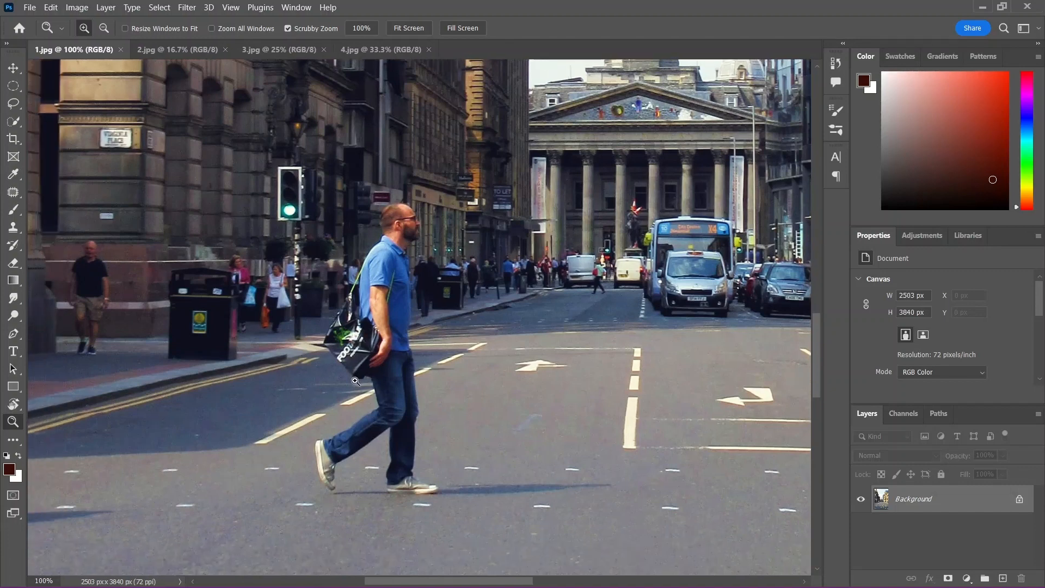
pyautogui.click(20, 101)
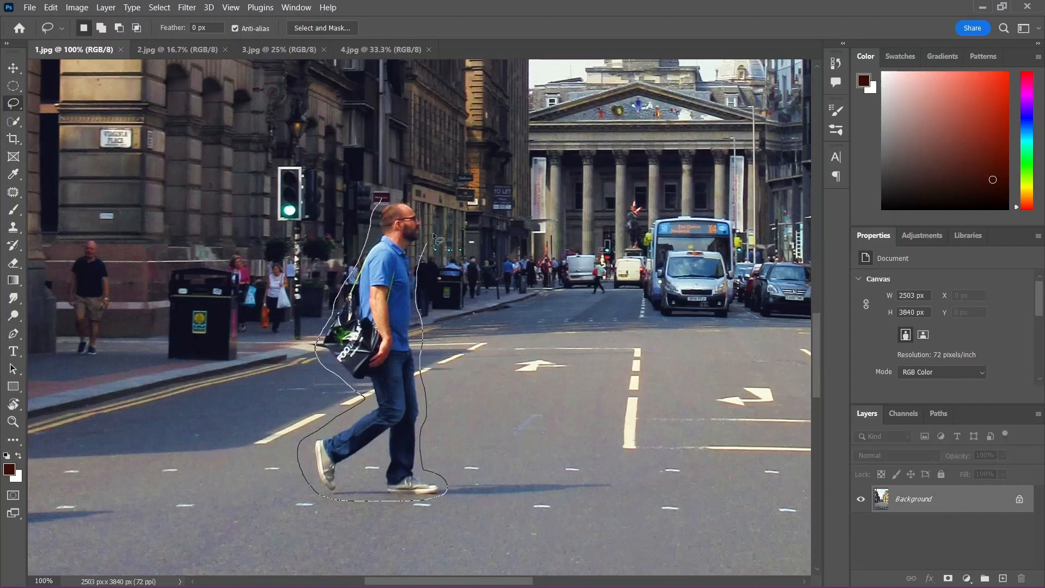
pyautogui.moveTo(387, 204); pyautogui.dragTo(384, 202)
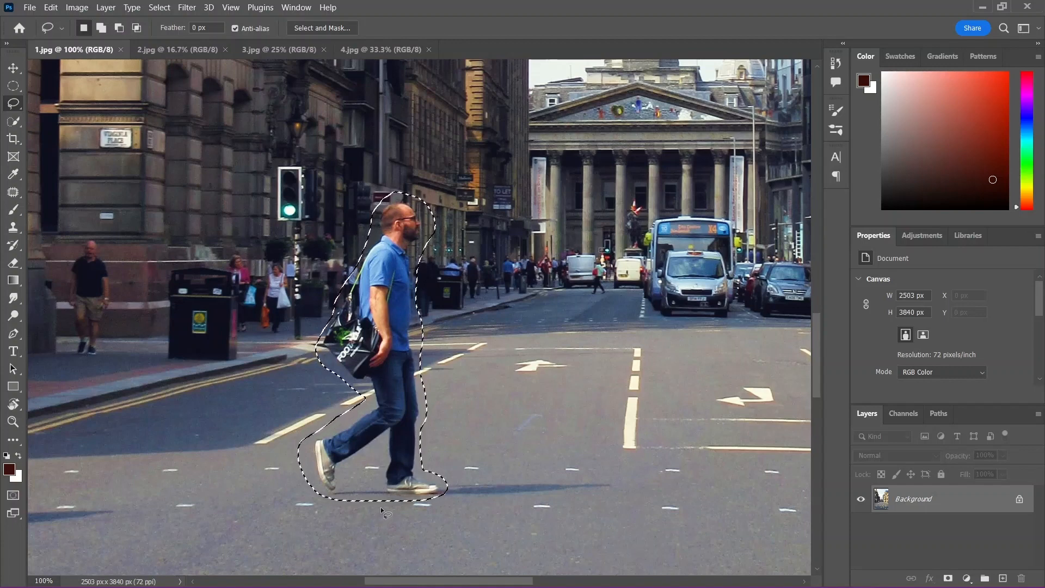
pyautogui.press('alt')
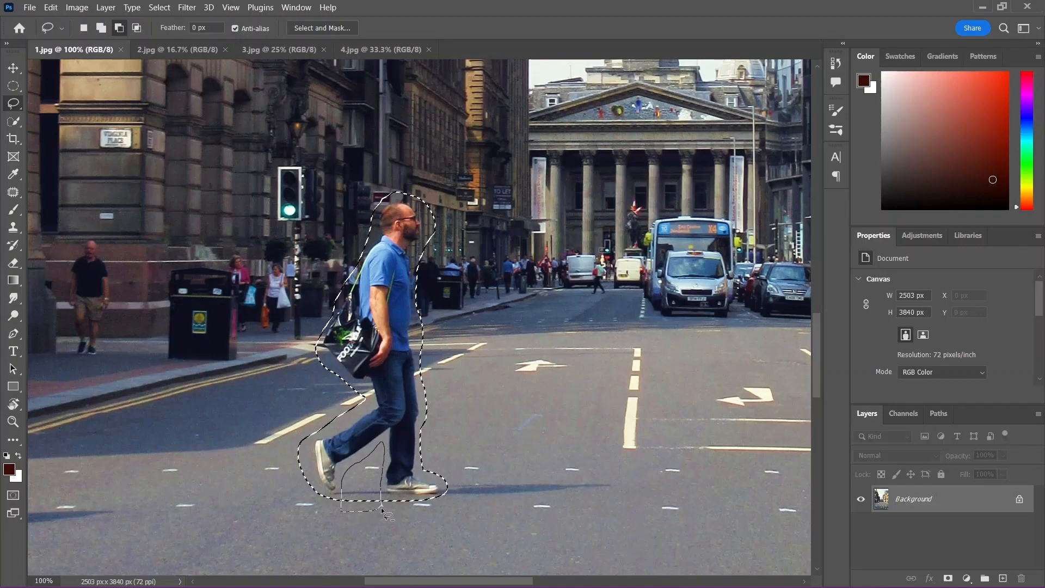
pyautogui.moveTo(381, 509); pyautogui.dragTo(381, 509)
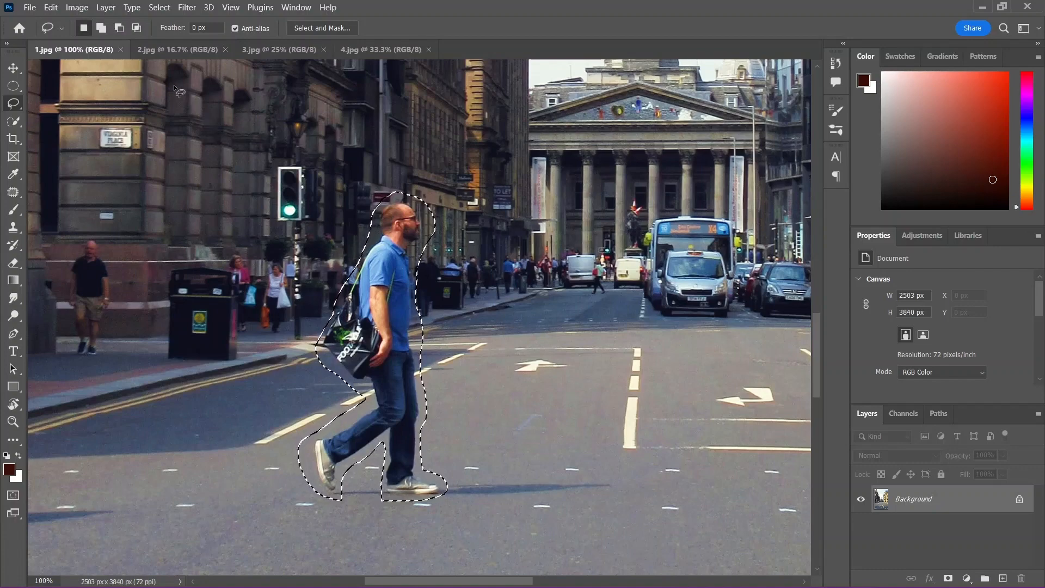
# - Remove the selected man with Content-Aware Fill, output to a new layer, and clear the selection
pyautogui.click(51, 9)
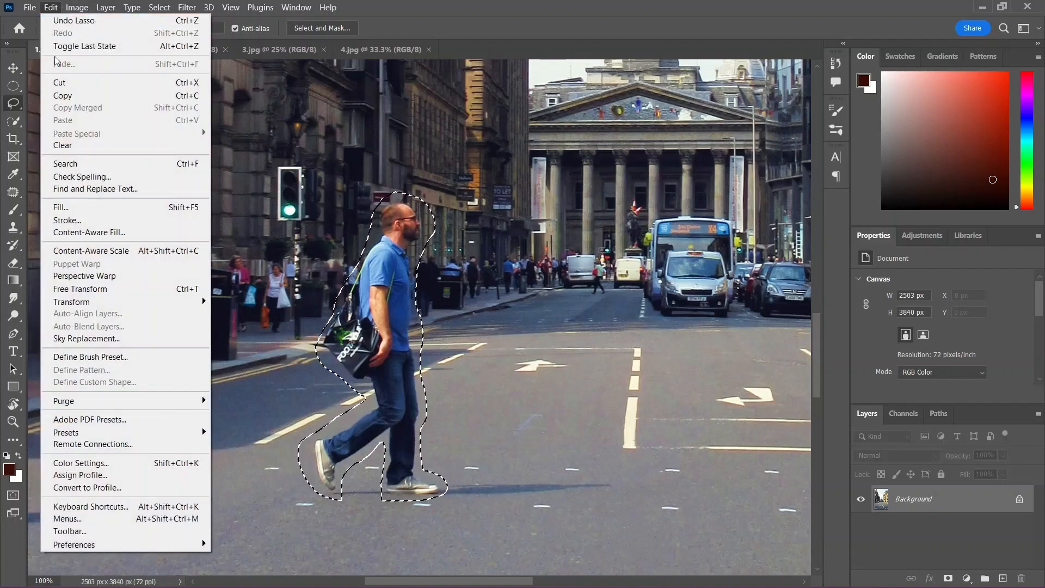
pyautogui.click(63, 237)
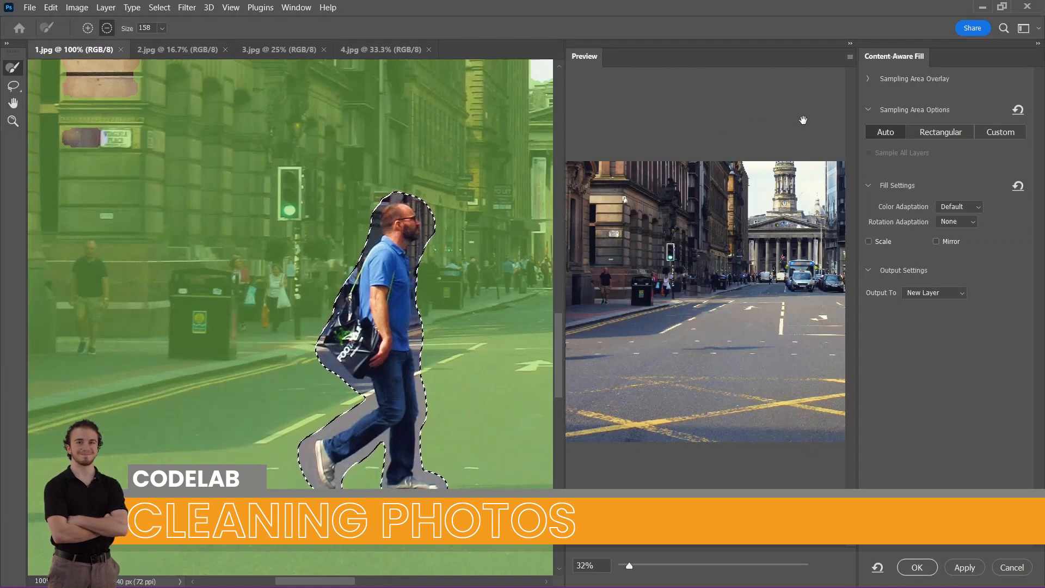
pyautogui.click(909, 571)
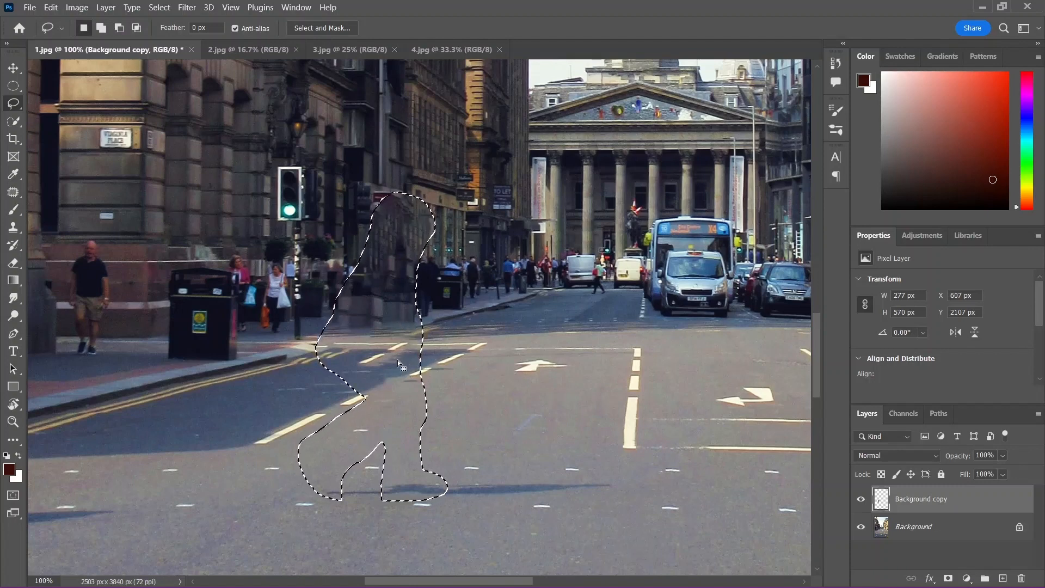
pyautogui.rightClick(178, 183)
pyautogui.click(218, 192)
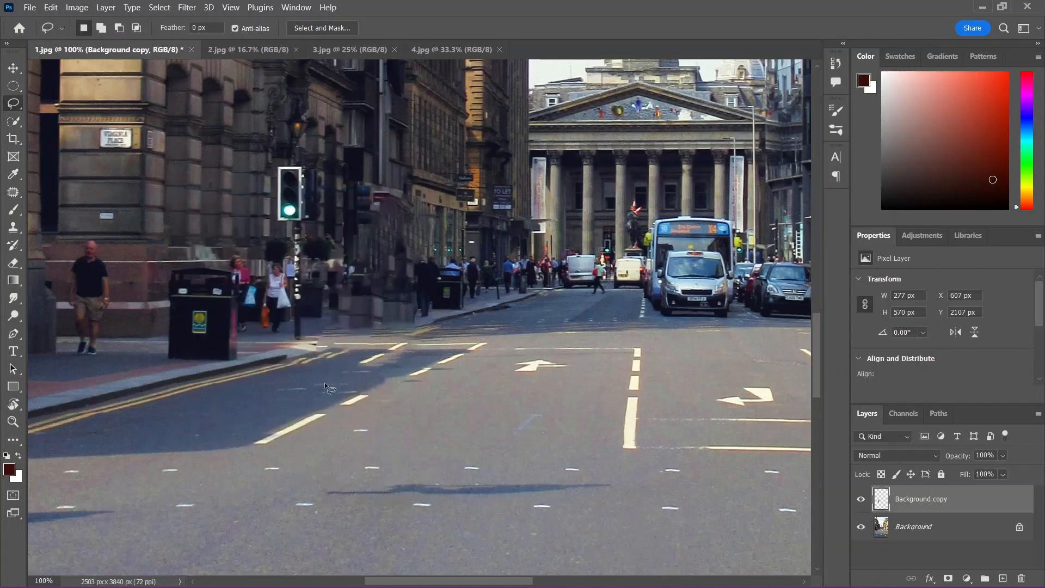
# - Examine the filled area where the man stood, both in the full view and up close
pyautogui.click(12, 422)
pyautogui.rightClick(479, 328)
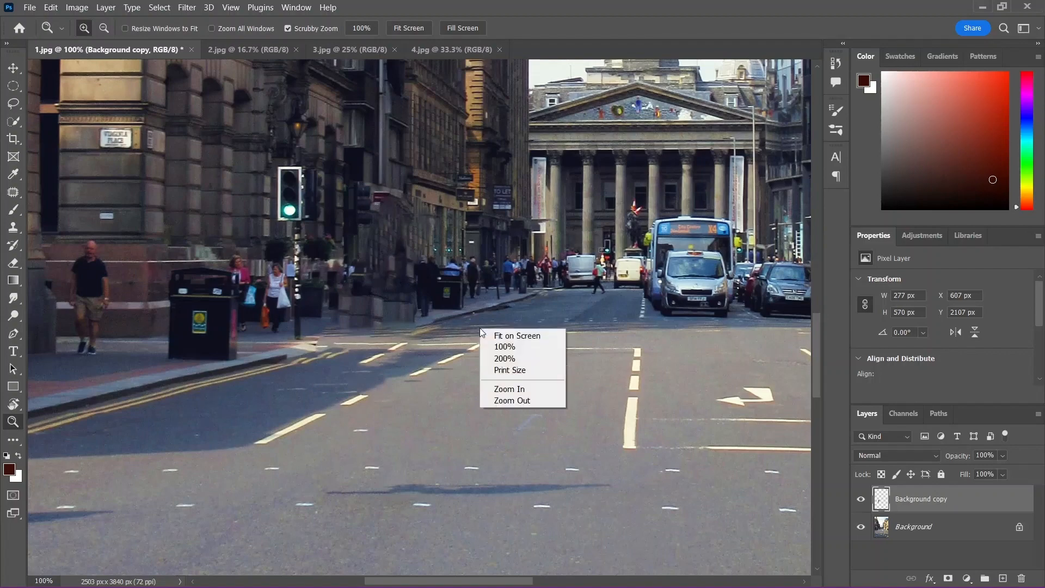
pyautogui.click(503, 336)
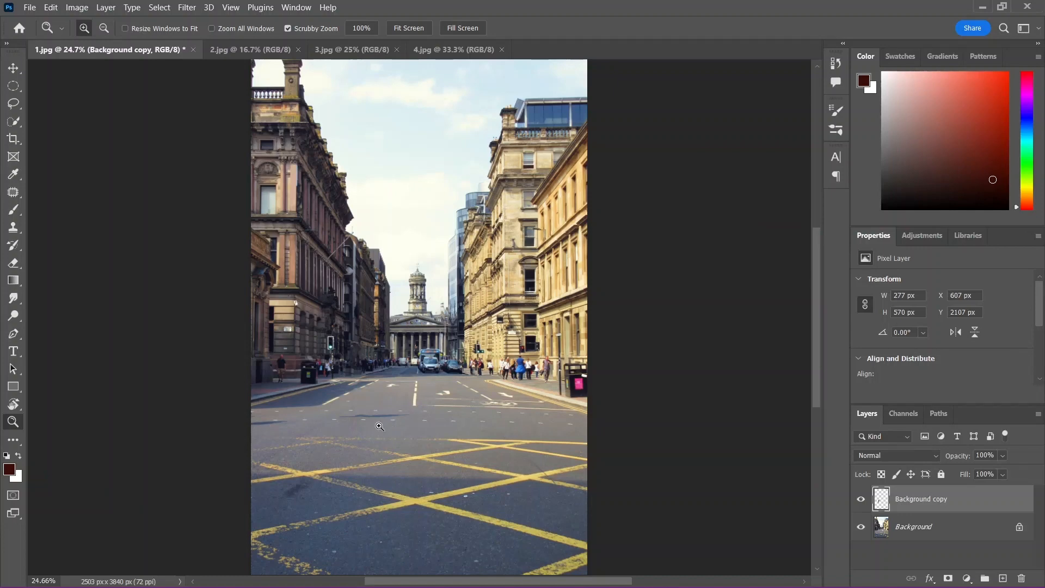
pyautogui.click(347, 367)
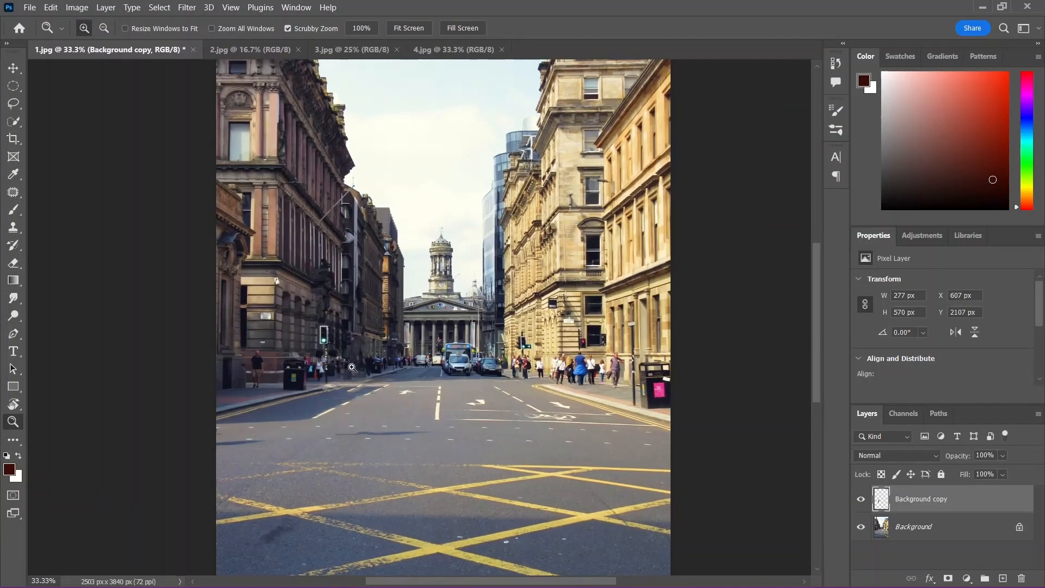
pyautogui.click(351, 368)
pyautogui.click(352, 367)
pyautogui.click(360, 373)
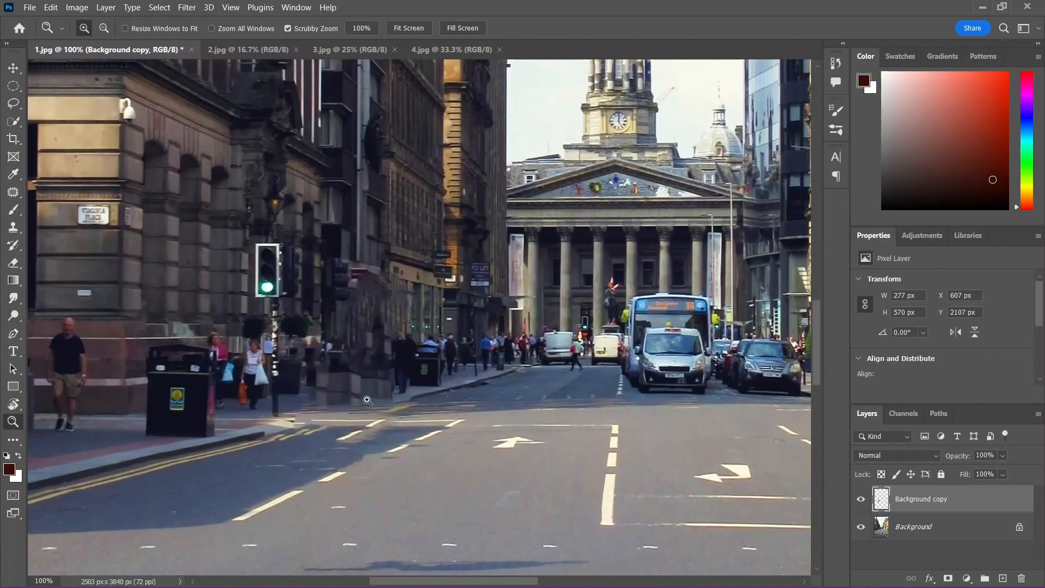
pyautogui.rightClick(550, 380)
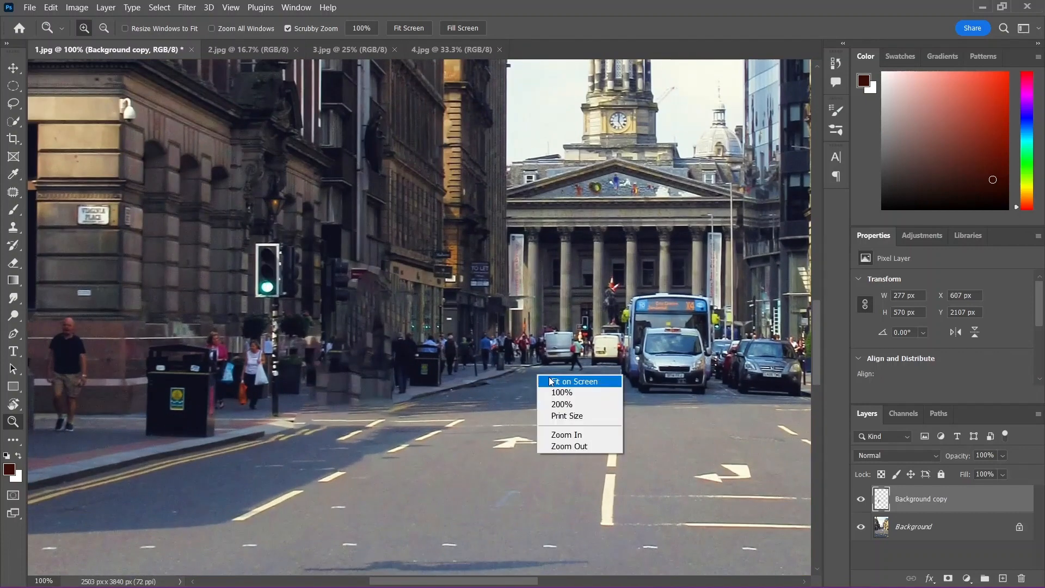
pyautogui.click(551, 381)
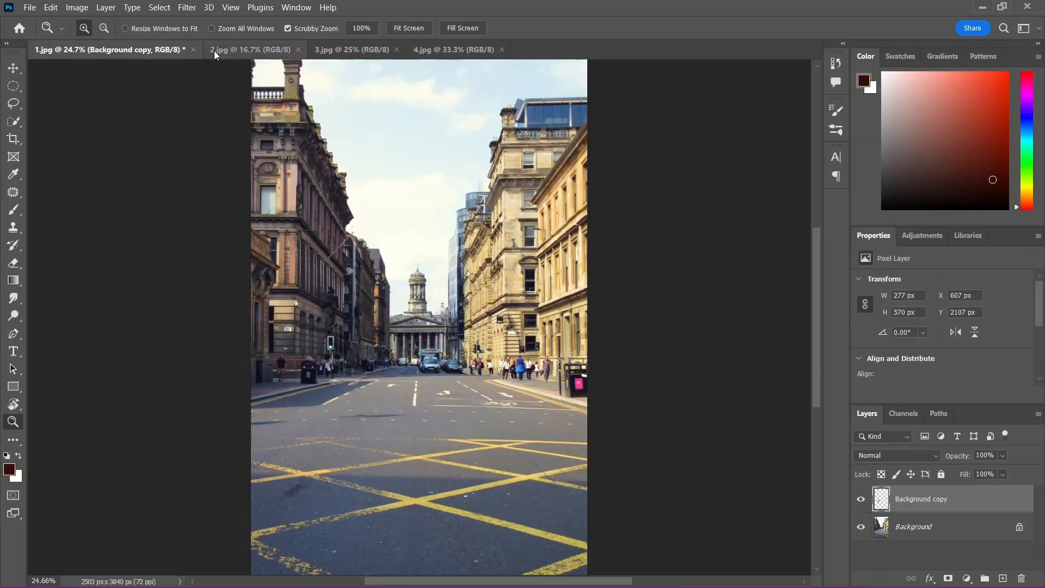
# - In 2.jpg, unlock the background layer, duplicate it and name the copy Removal
pyautogui.click(474, 73)
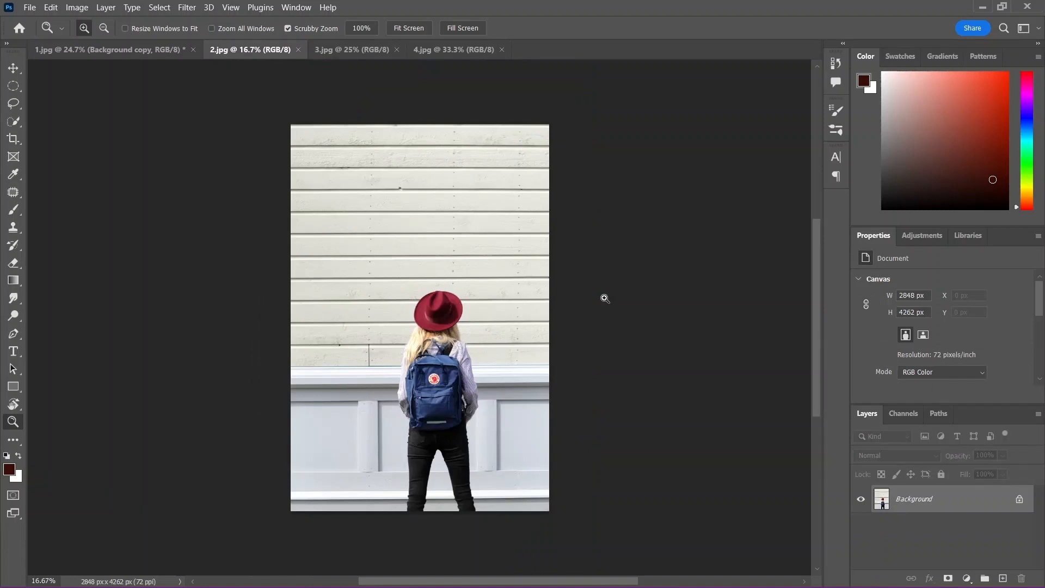
pyautogui.click(1020, 500)
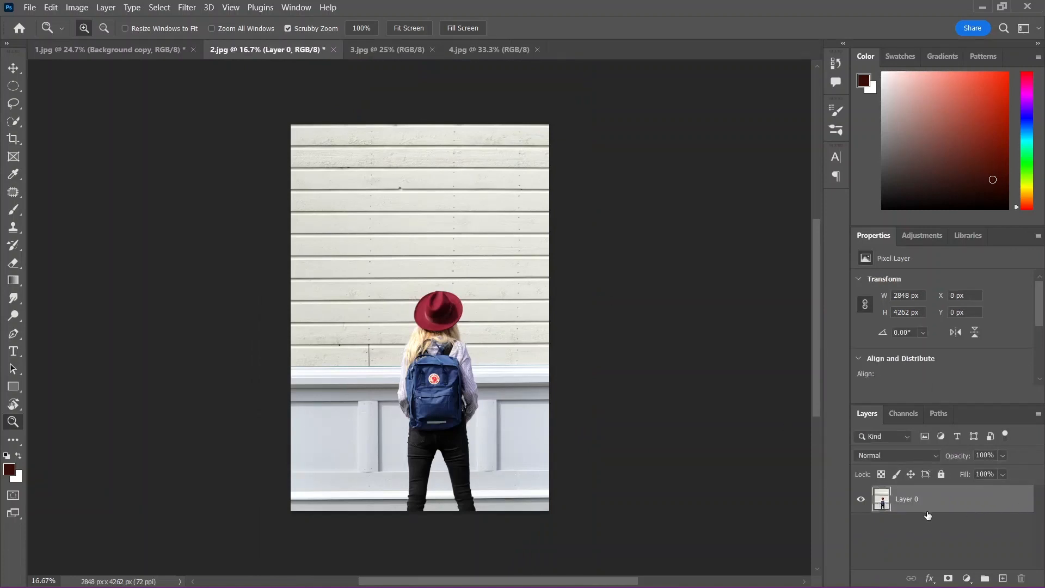
pyautogui.hotkey('ctrl', 'j')
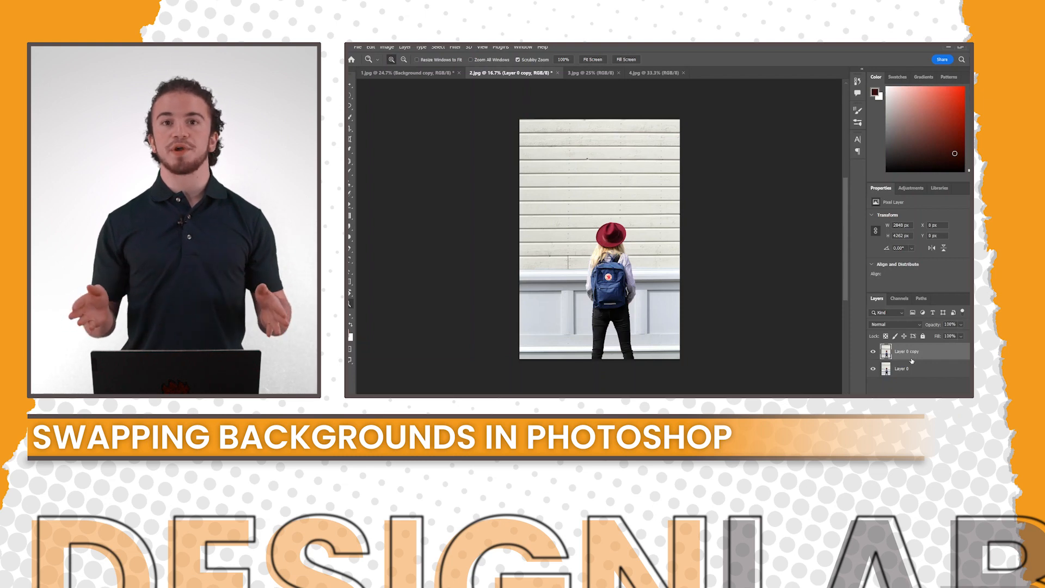
pyautogui.doubleClick(907, 352)
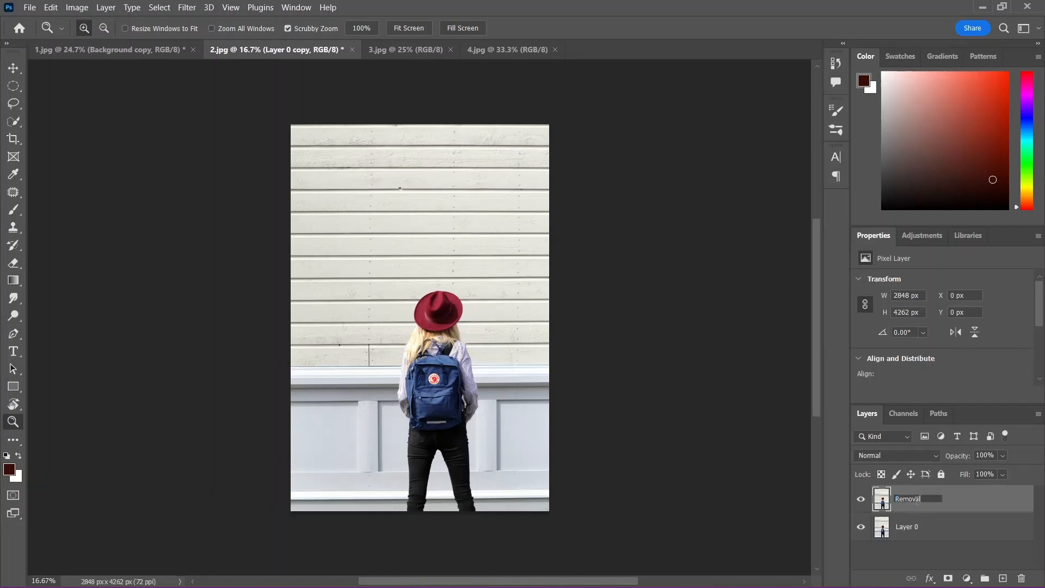
pyautogui.press('Return')
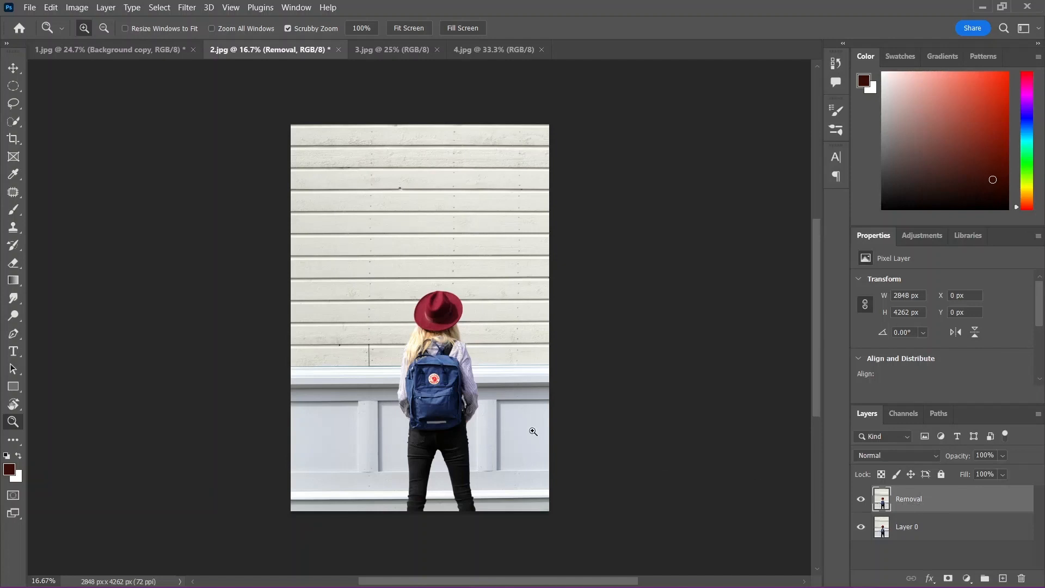
# - Lasso the woman in the red hat and remove her with Content-Aware Fill, output to a new layer
pyautogui.click(13, 104)
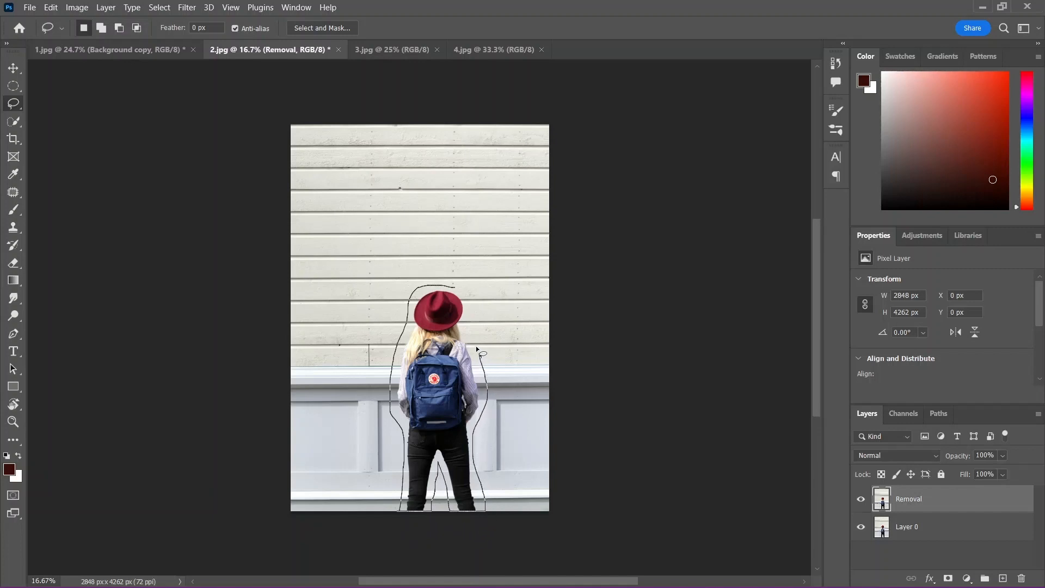
pyautogui.moveTo(449, 289); pyautogui.dragTo(448, 287)
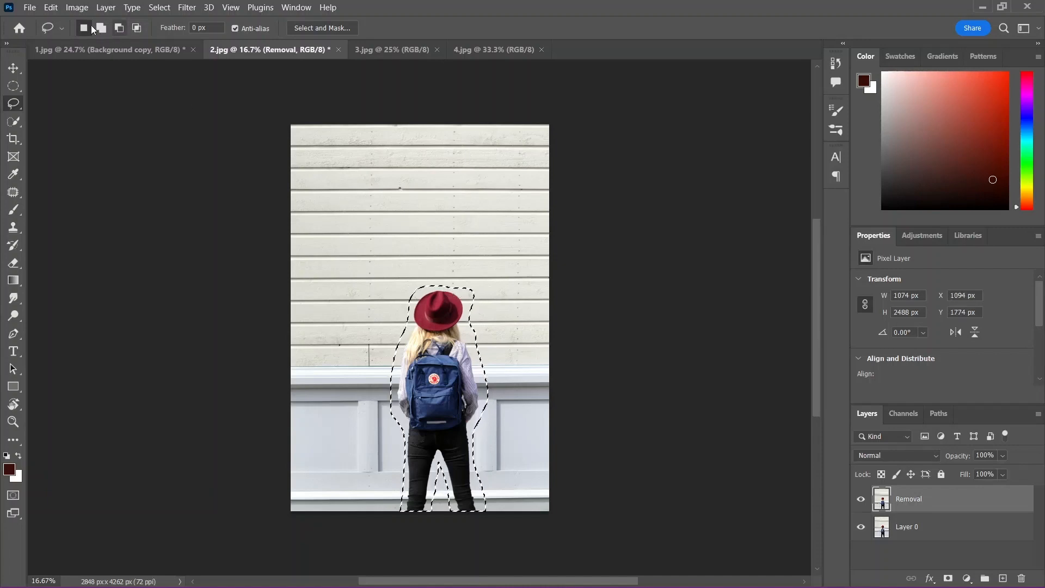
pyautogui.click(51, 7)
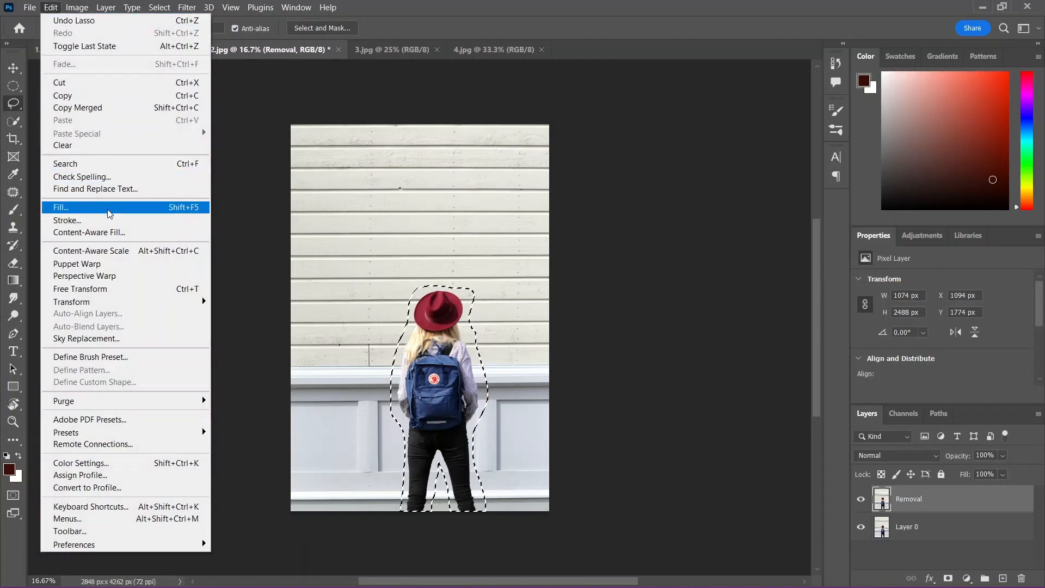
pyautogui.click(105, 234)
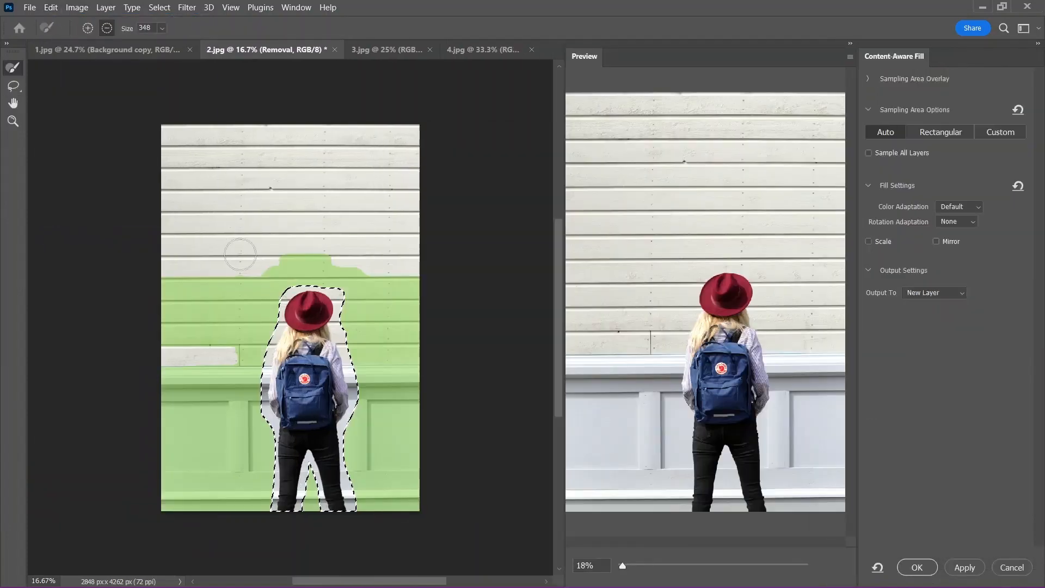
pyautogui.click(917, 567)
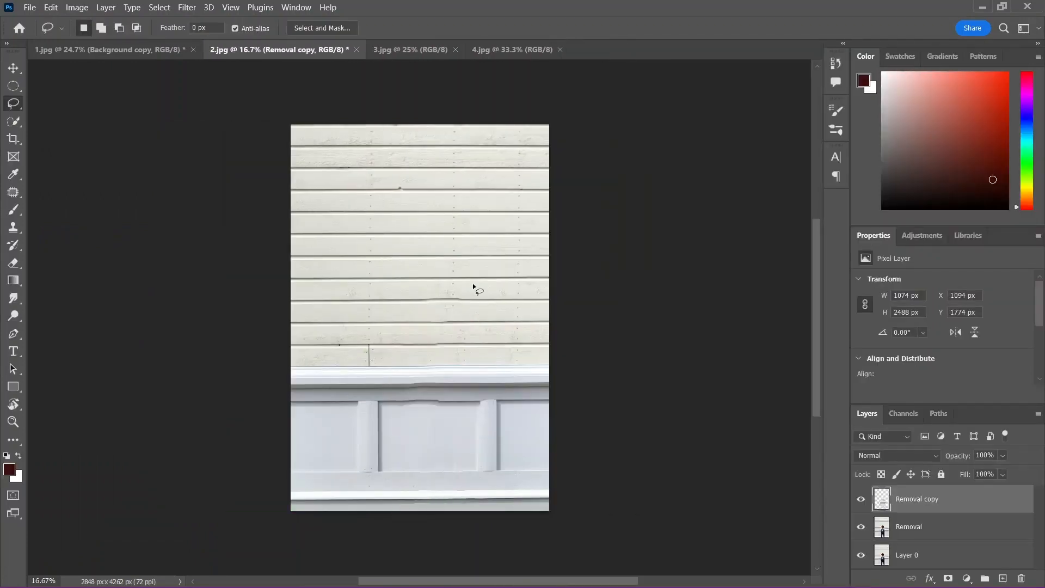
# - Examine the filled boards and wall panelling where the woman stood for distortions
pyautogui.scroll(2, 449, 339)
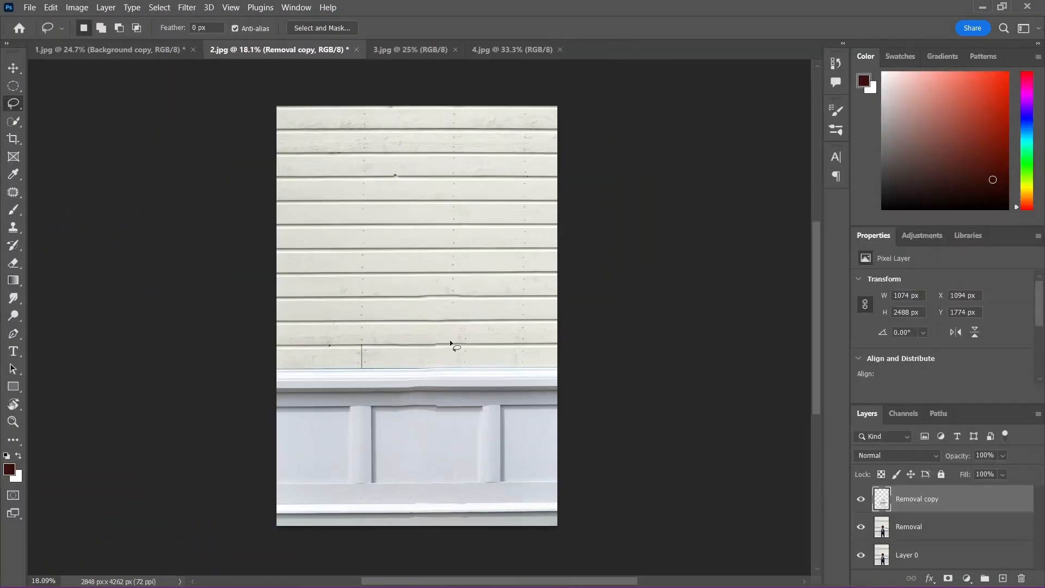
pyautogui.scroll(4, 450, 339)
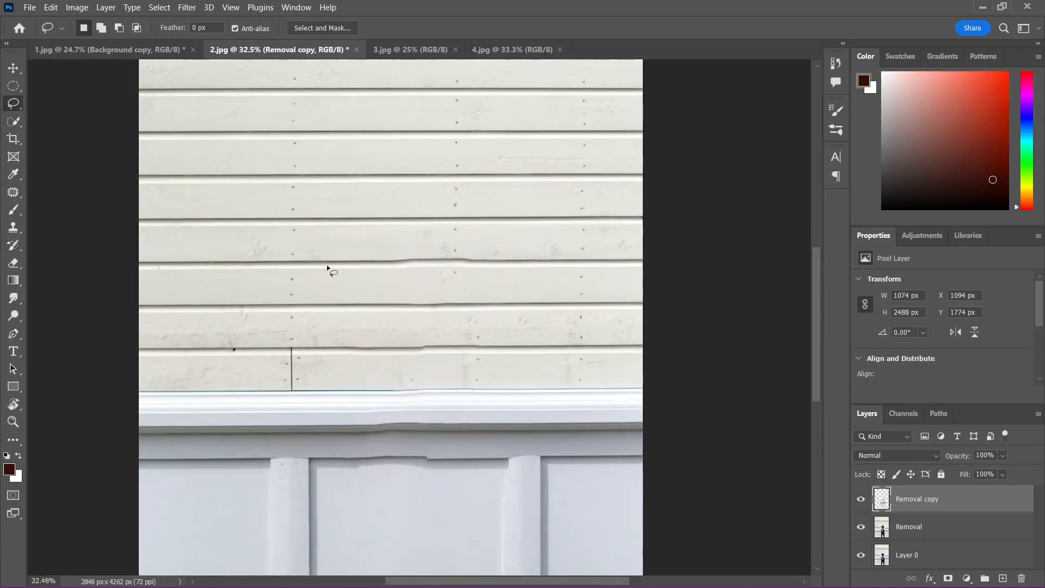
pyautogui.scroll(-2, 458, 377)
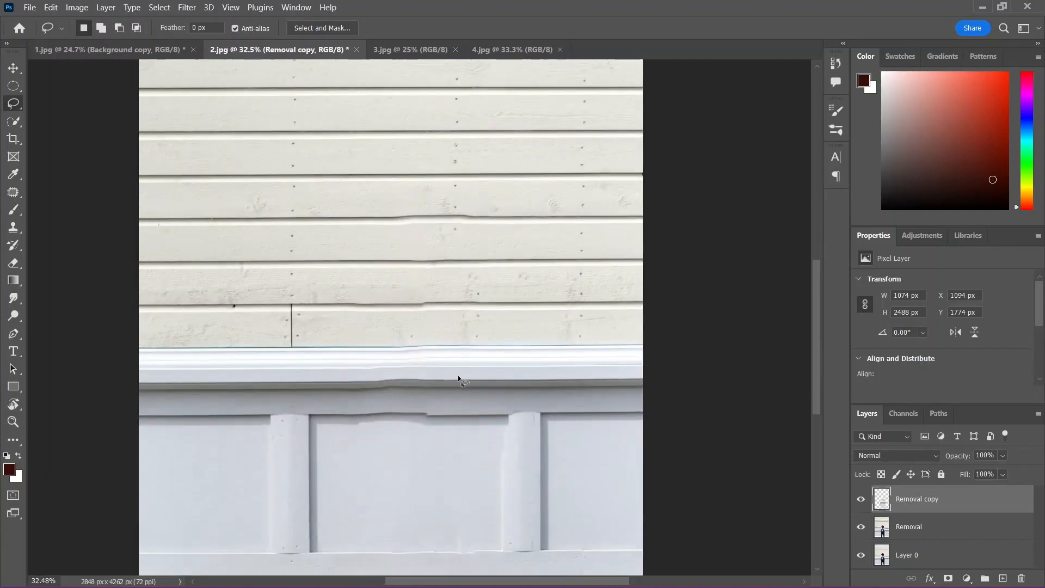
pyautogui.scroll(-4, 458, 376)
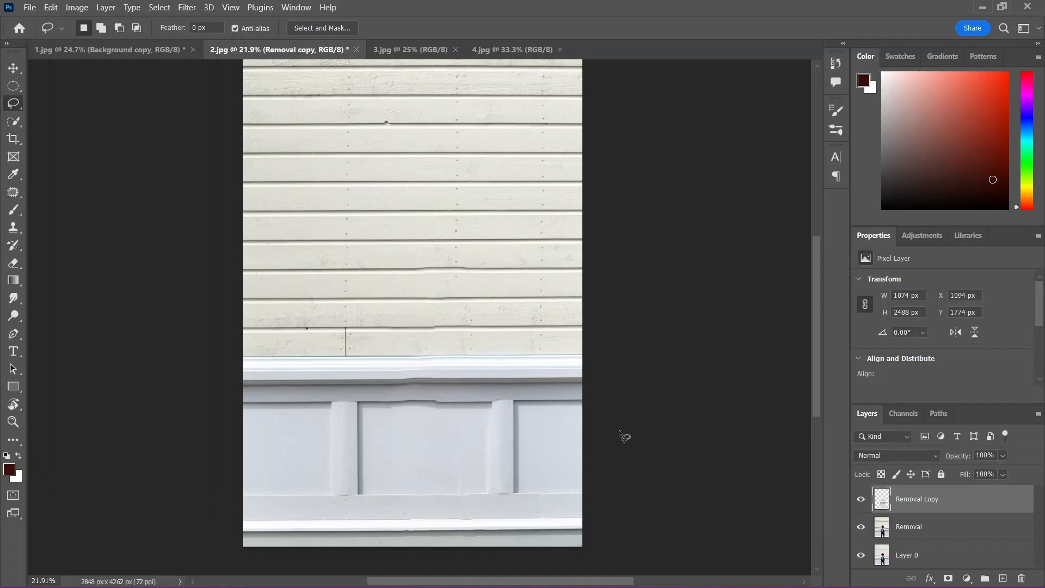
# - Delete the Removal copy and Removal layers, duplicate Layer 0 again and name the duplicate Removal
pyautogui.press('Delete')
pyautogui.press('Delete')
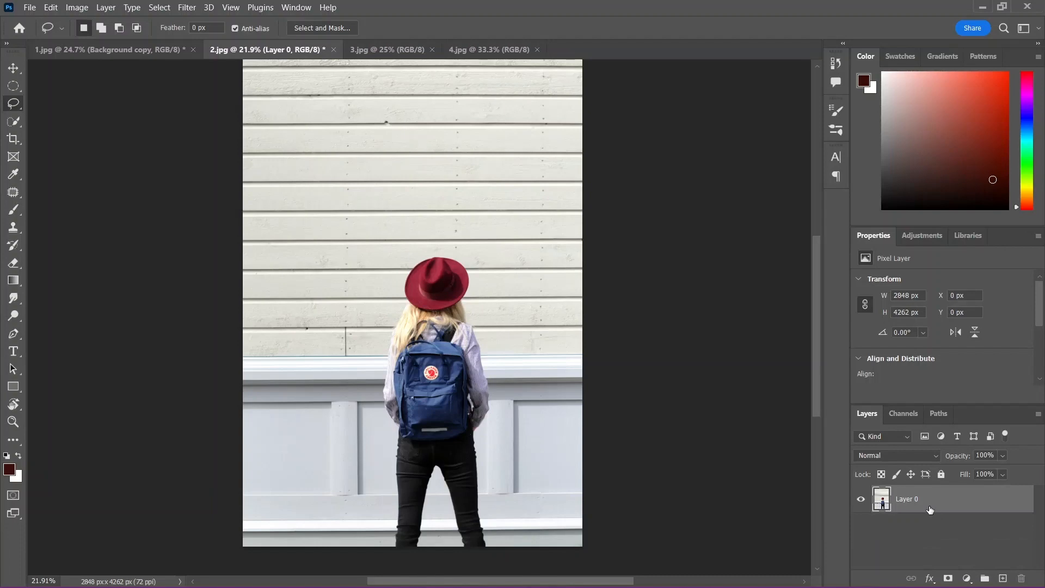
pyautogui.hotkey('ctrl', 'j')
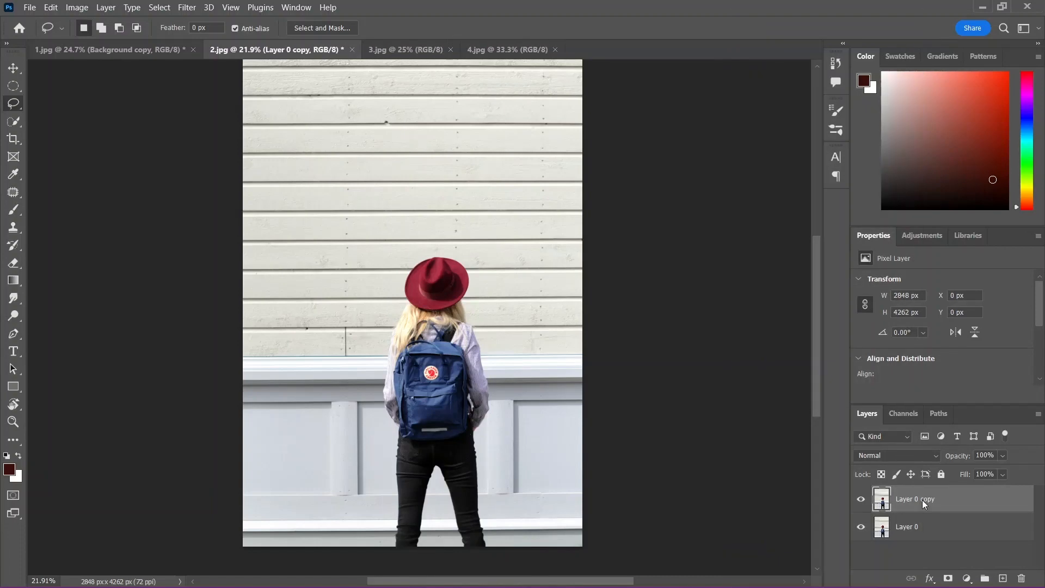
pyautogui.doubleClick(922, 500)
pyautogui.press('Return')
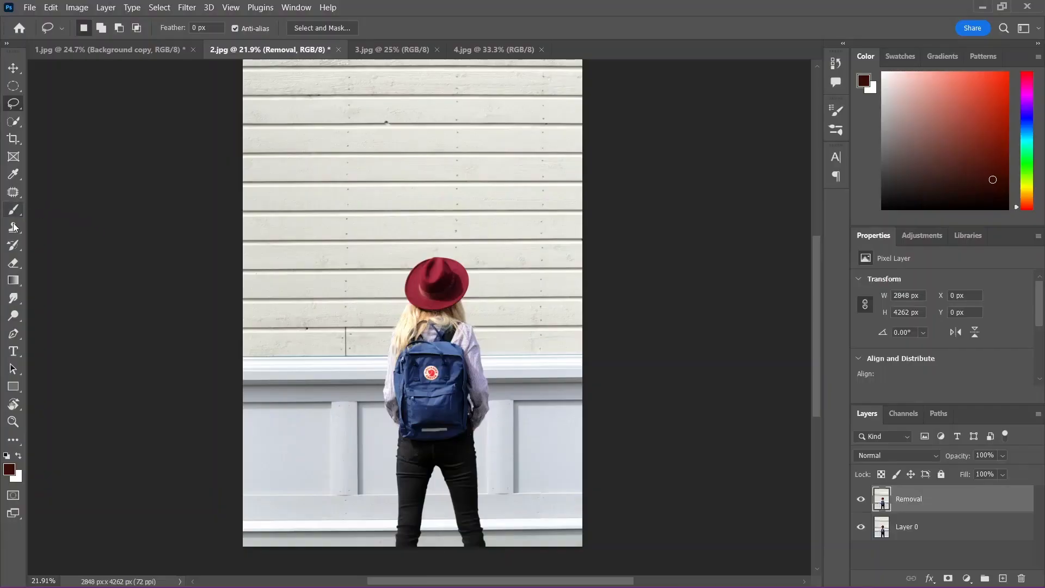
# - Using the Clone Stamp tool, cover the woman's red hat, hair and shoulders with the neighbouring white boards and ledge
pyautogui.click(13, 234)
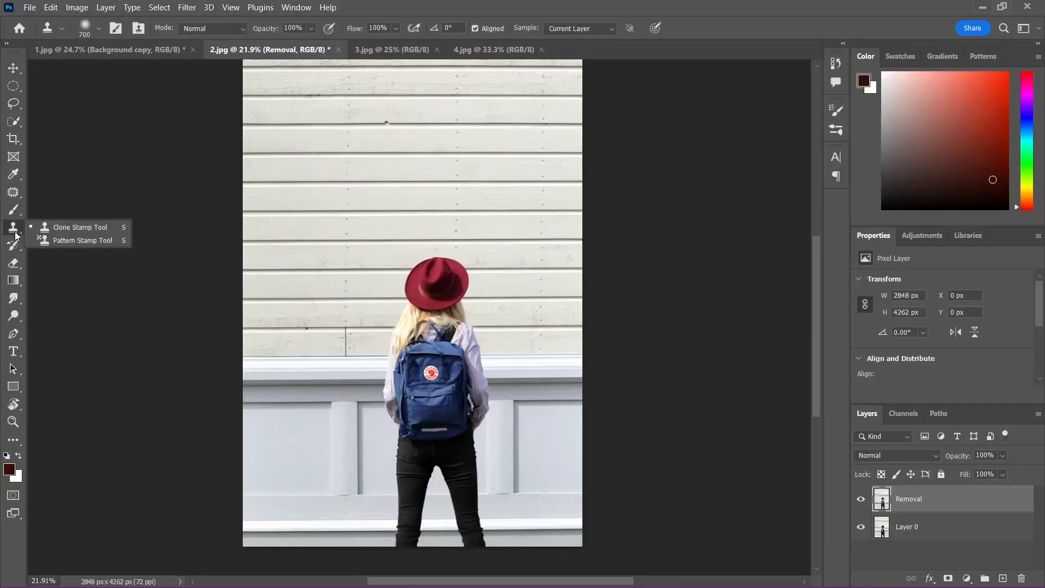
pyautogui.click(53, 228)
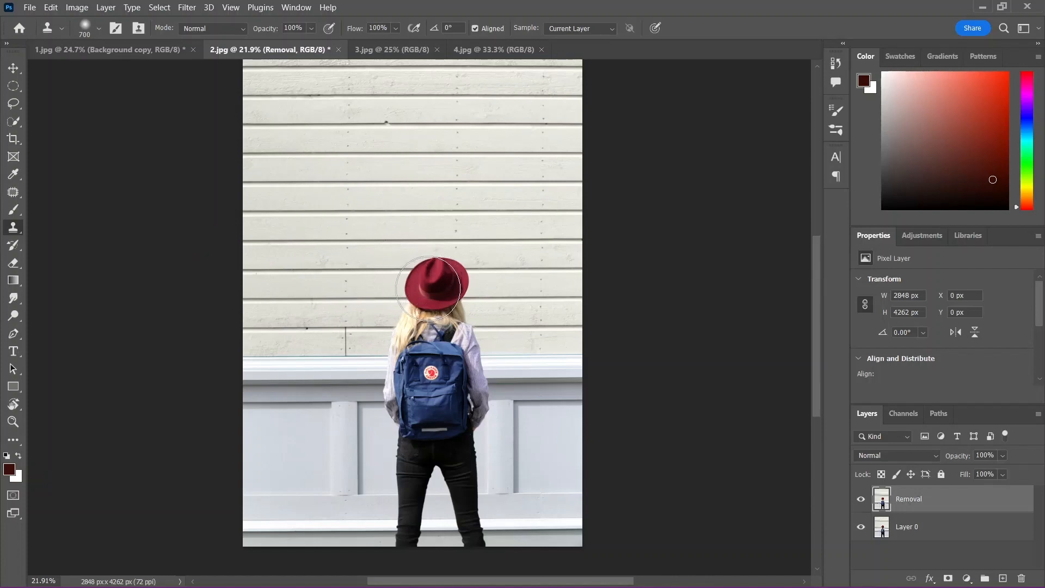
pyautogui.click(428, 289)
pyautogui.keyDown('alt'); pyautogui.click(292, 286); pyautogui.keyUp('alt')
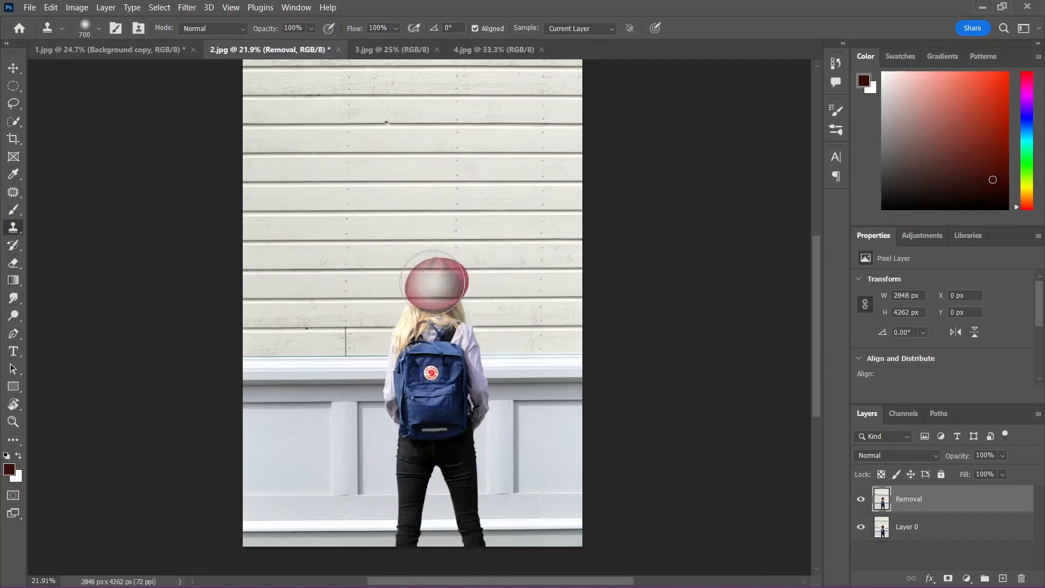
pyautogui.moveTo(425, 284)
pyautogui.mouseDown()
pyautogui.moveTo(436, 255)
pyautogui.moveTo(420, 270)
pyautogui.moveTo(426, 298)
pyautogui.moveTo(446, 296)
pyautogui.moveTo(393, 328)
pyautogui.moveTo(426, 343)
pyautogui.moveTo(460, 327)
pyautogui.moveTo(479, 340)
pyautogui.moveTo(375, 349)
pyautogui.moveTo(387, 266)
pyautogui.moveTo(425, 353)
pyautogui.mouseUp()
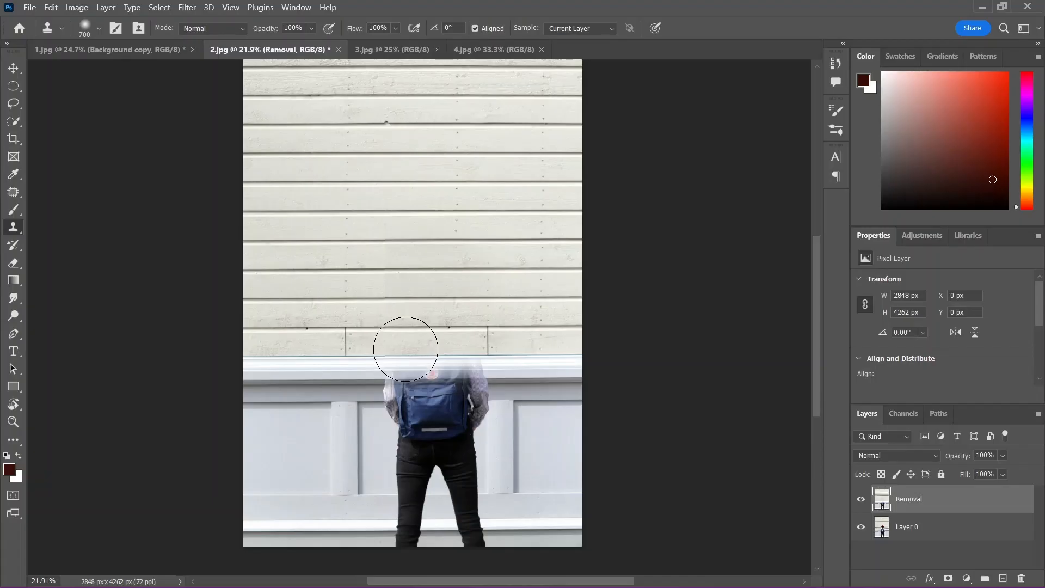
pyautogui.moveTo(401, 343)
pyautogui.mouseDown()
pyautogui.moveTo(420, 367)
pyautogui.moveTo(465, 367)
pyautogui.moveTo(465, 379)
pyautogui.moveTo(384, 389)
pyautogui.moveTo(390, 500)
pyautogui.moveTo(416, 521)
pyautogui.moveTo(449, 454)
pyautogui.moveTo(453, 361)
pyautogui.moveTo(486, 395)
pyautogui.moveTo(465, 510)
pyautogui.moveTo(457, 415)
pyautogui.moveTo(412, 457)
pyautogui.moveTo(410, 386)
pyautogui.moveTo(403, 515)
pyautogui.moveTo(444, 541)
pyautogui.moveTo(474, 540)
pyautogui.moveTo(367, 520)
pyautogui.mouseUp()
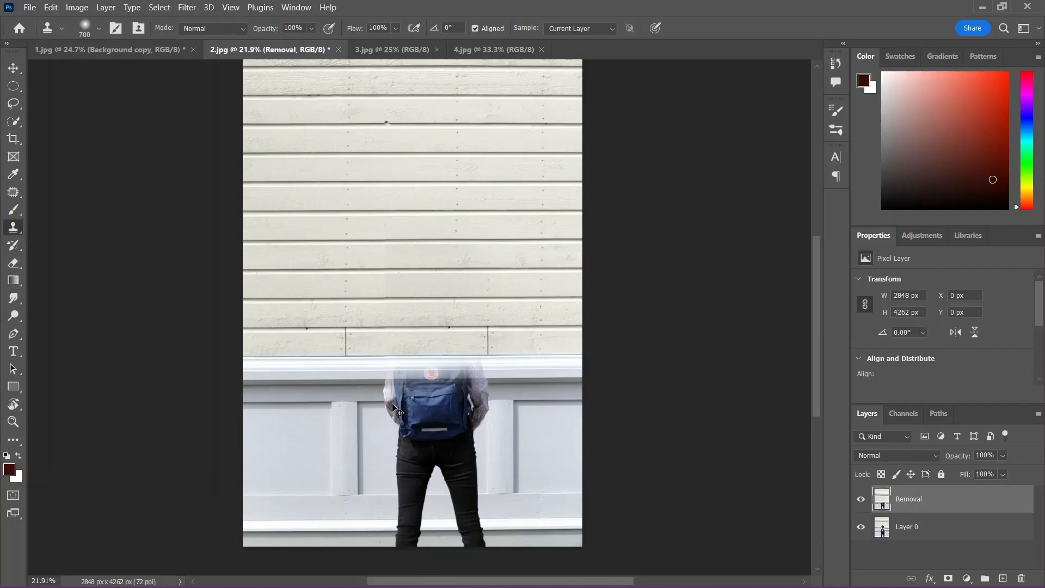
# - Clone the neighbouring wall panelling over the woman's backpack and legs down to the photo's lower edge
pyautogui.moveTo(430, 392)
pyautogui.mouseDown()
pyautogui.moveTo(420, 409)
pyautogui.moveTo(430, 389)
pyautogui.mouseUp()
pyautogui.moveTo(326, 408)
pyautogui.mouseDown()
pyautogui.moveTo(433, 399)
pyautogui.moveTo(477, 408)
pyautogui.moveTo(470, 364)
pyautogui.moveTo(409, 378)
pyautogui.moveTo(396, 406)
pyautogui.moveTo(382, 379)
pyautogui.moveTo(404, 463)
pyautogui.moveTo(456, 403)
pyautogui.mouseUp()
pyautogui.moveTo(456, 464)
pyautogui.mouseDown()
pyautogui.moveTo(444, 508)
pyautogui.moveTo(465, 443)
pyautogui.moveTo(411, 473)
pyautogui.moveTo(397, 560)
pyautogui.moveTo(455, 501)
pyautogui.moveTo(443, 479)
pyautogui.moveTo(458, 558)
pyautogui.mouseUp()
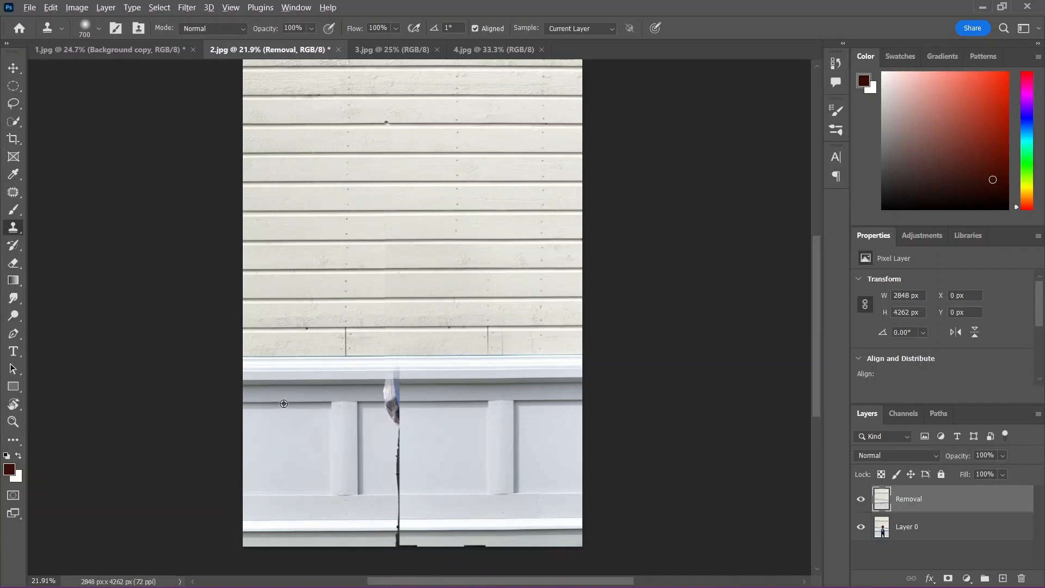
# - Clone away the leftover sleeve and dark leg strip, and repair the white trim along the base of the wall
pyautogui.moveTo(387, 383)
pyautogui.mouseDown()
pyautogui.moveTo(400, 404)
pyautogui.moveTo(397, 385)
pyautogui.mouseUp()
pyautogui.moveTo(401, 404)
pyautogui.mouseDown()
pyautogui.moveTo(390, 537)
pyautogui.moveTo(423, 554)
pyautogui.moveTo(483, 551)
pyautogui.moveTo(359, 552)
pyautogui.mouseUp()
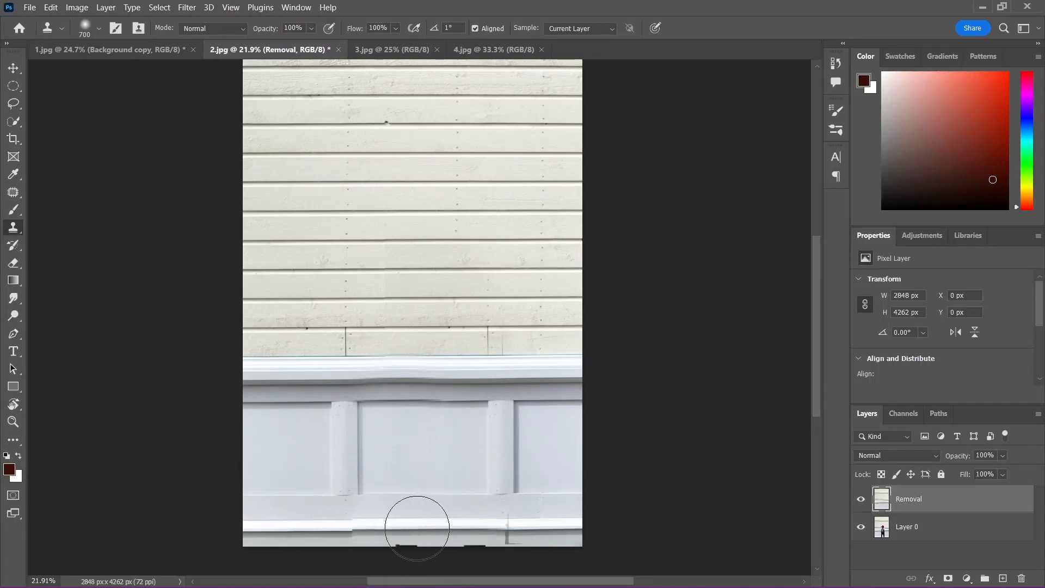
pyautogui.click(547, 528)
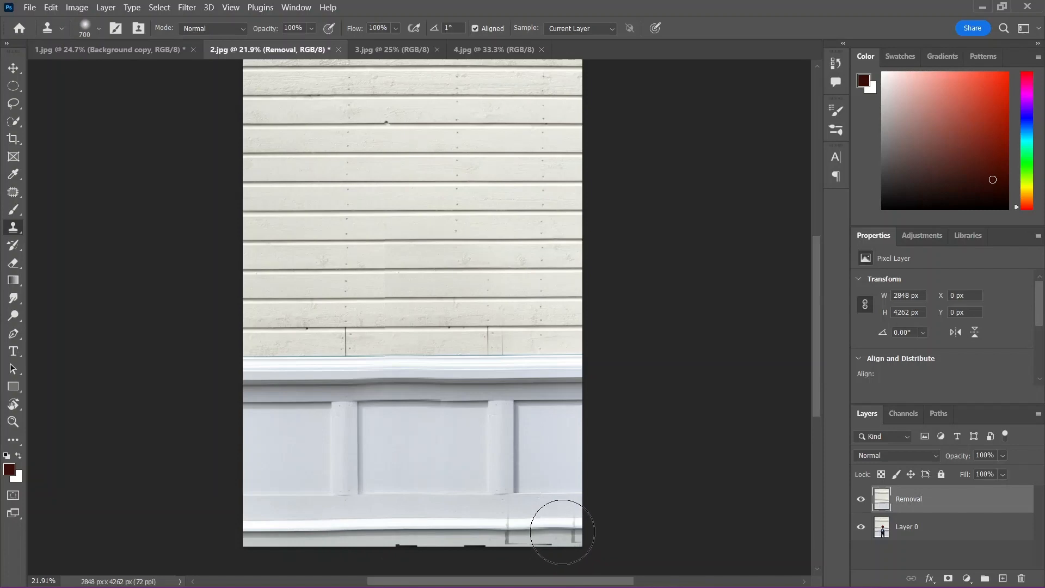
pyautogui.keyDown('alt'); pyautogui.click(548, 522); pyautogui.keyUp('alt')
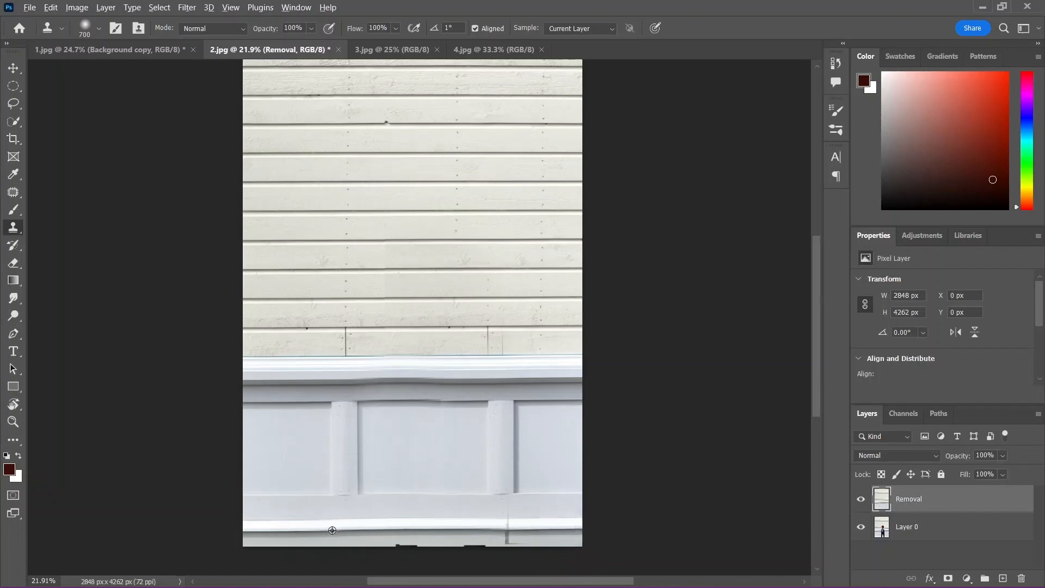
pyautogui.keyDown('alt'); pyautogui.click(286, 526); pyautogui.keyUp('alt')
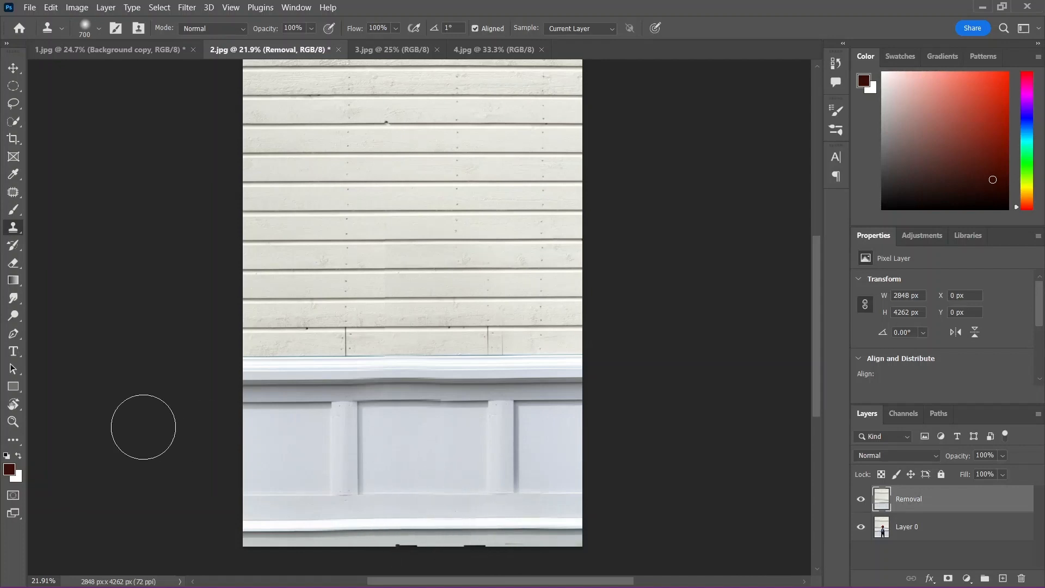
# - Fit the photo on screen and compare it with the original by hiding and showing the Removal layer
pyautogui.click(13, 421)
pyautogui.rightClick(408, 359)
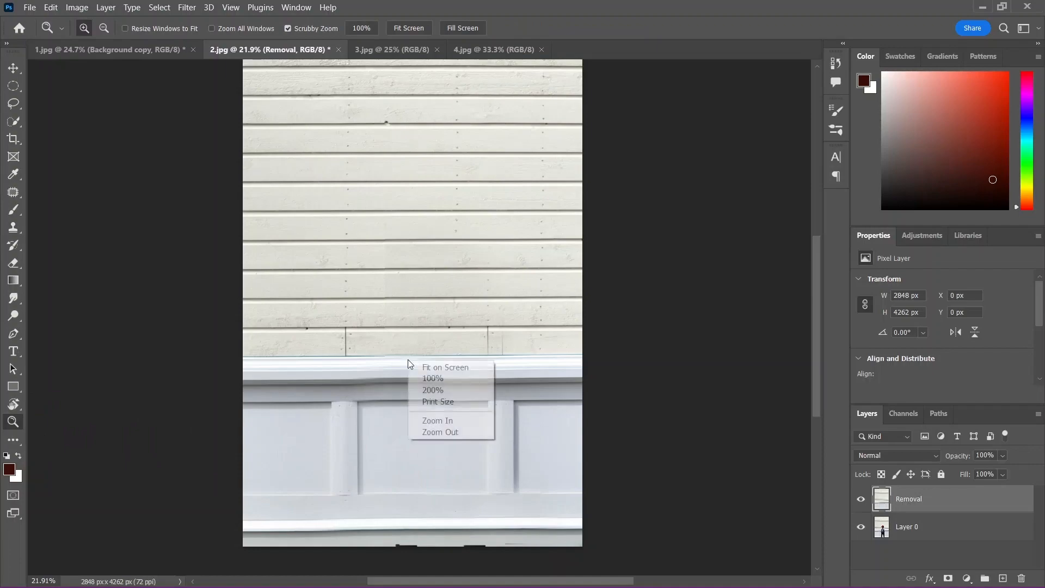
pyautogui.click(420, 367)
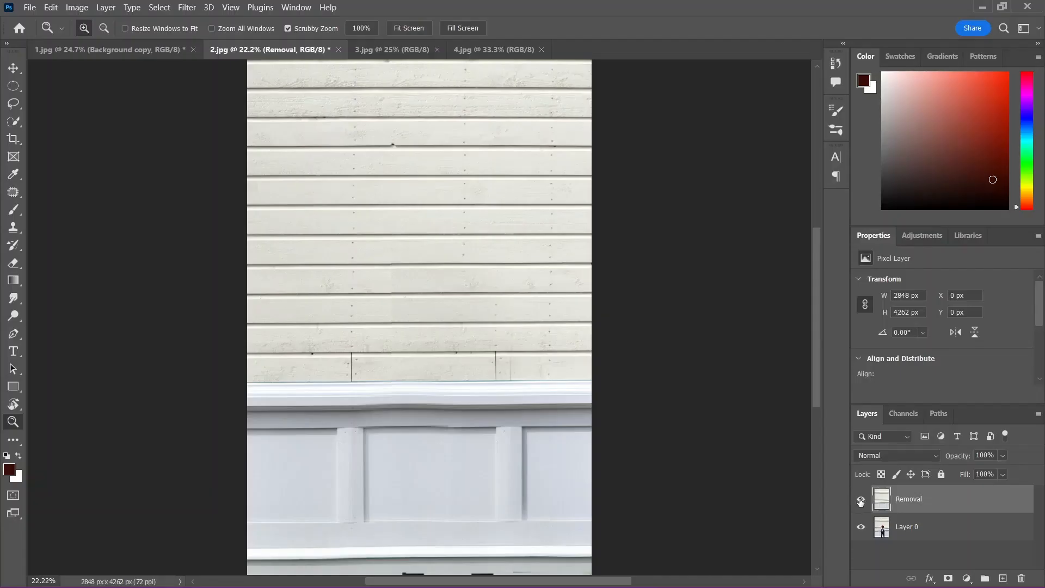
pyautogui.click(860, 501)
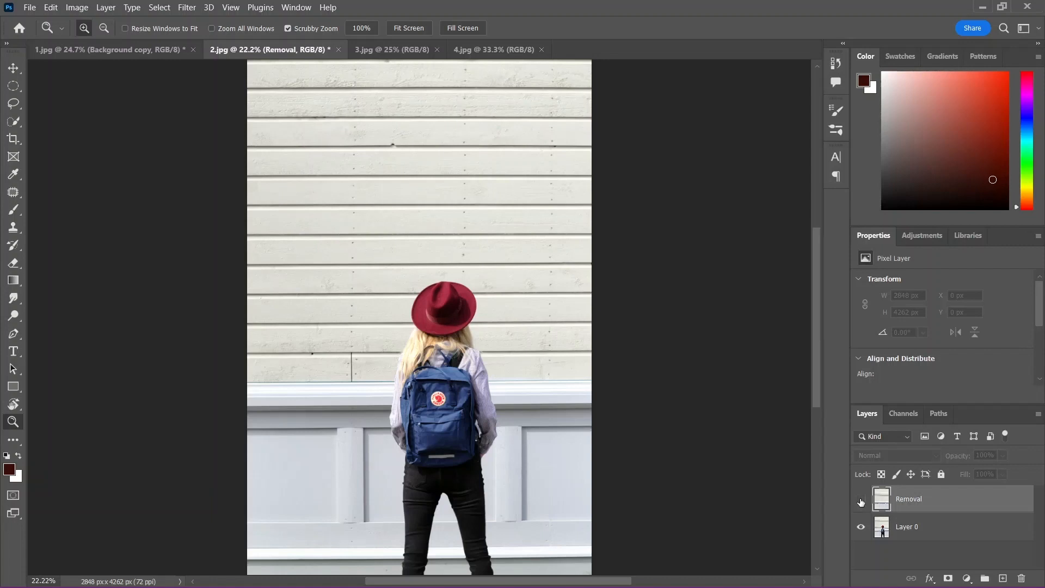
pyautogui.click(861, 500)
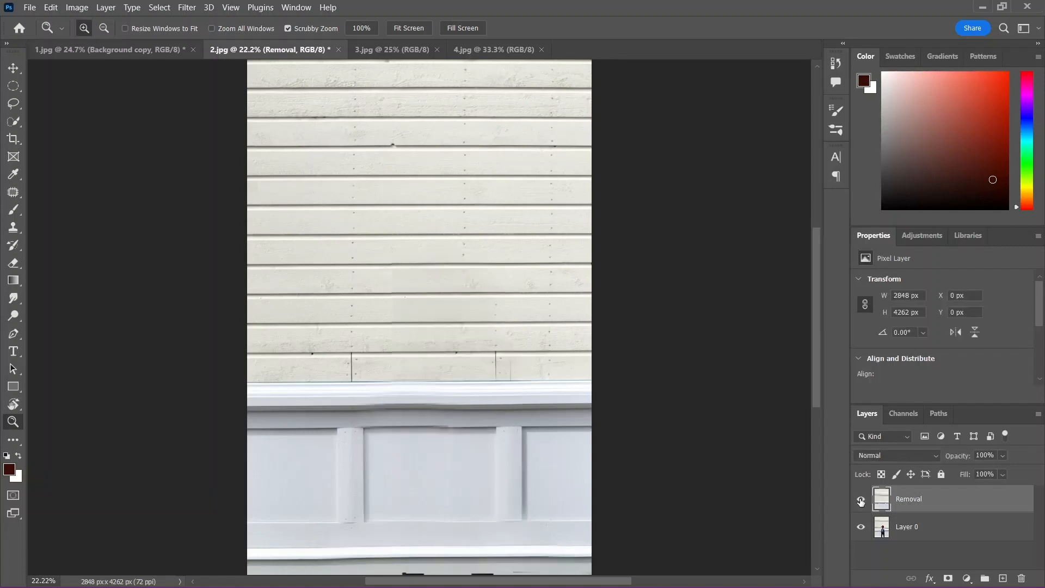
pyautogui.click(861, 500)
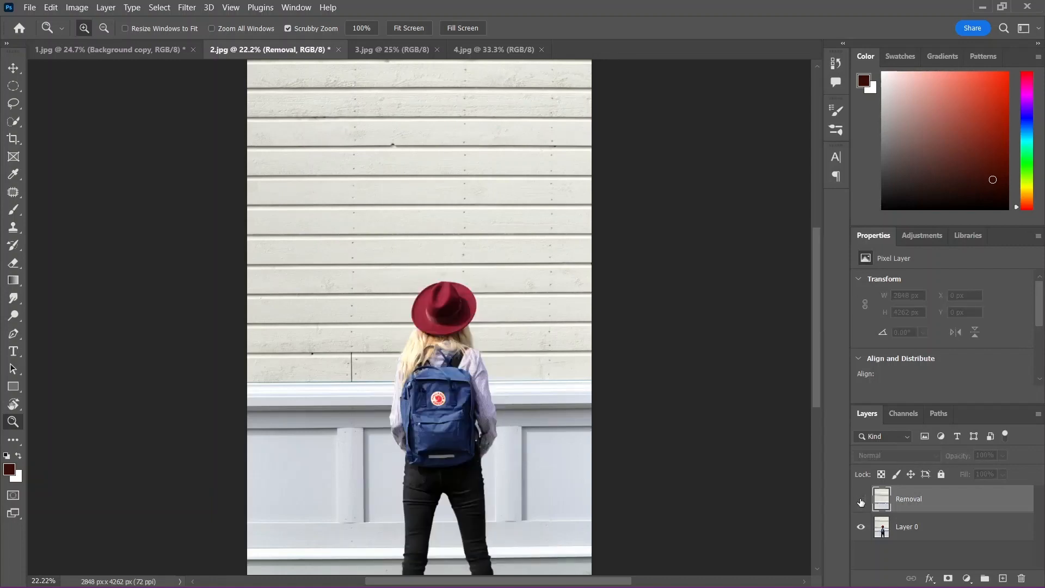
pyautogui.click(860, 500)
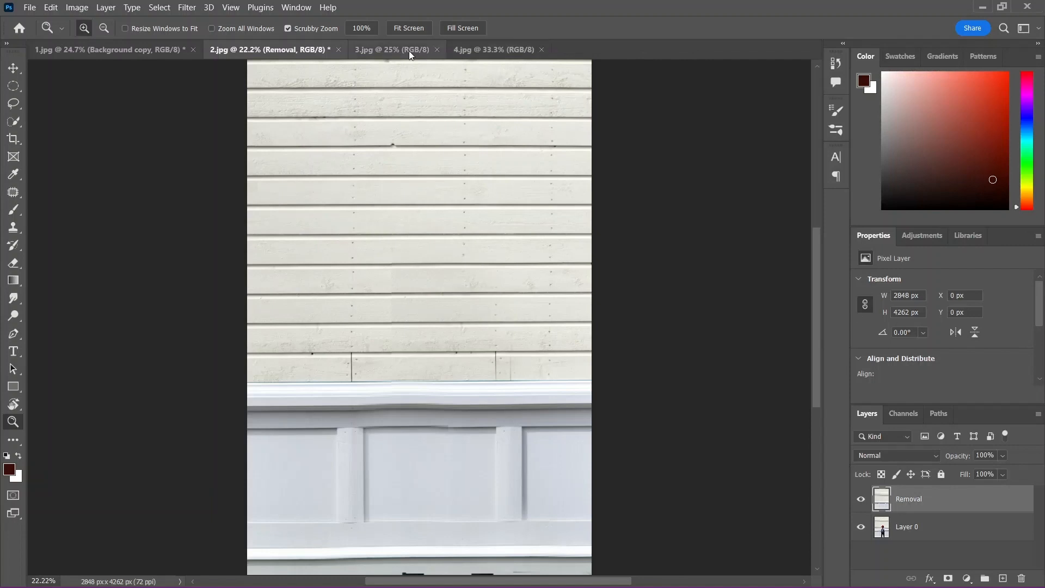
# - In 3.jpg, clone clean window glass, yellow frame and brick pavement over the seated man's head, torso and thighs
pyautogui.click(403, 48)
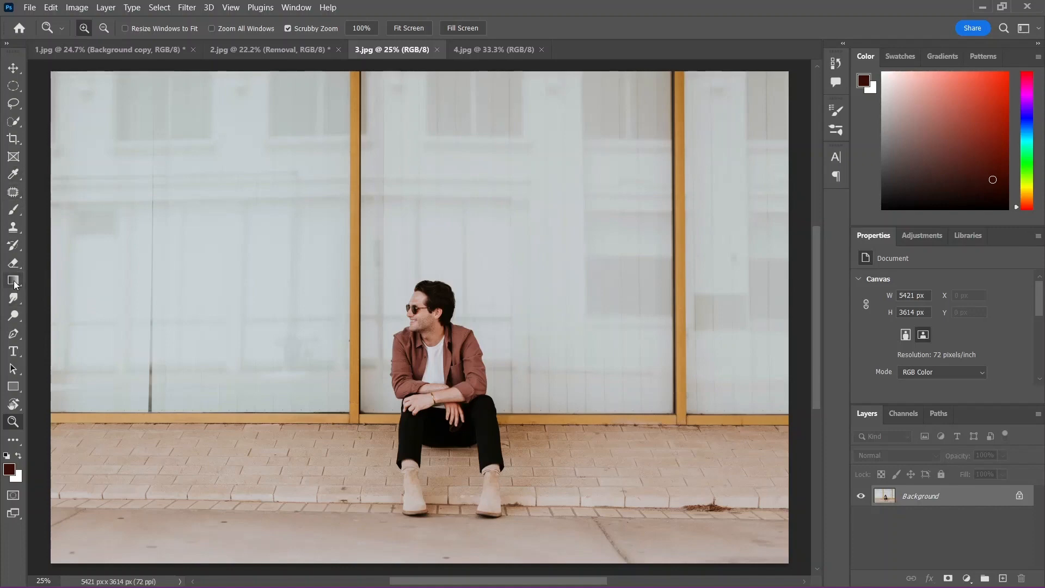
pyautogui.click(14, 228)
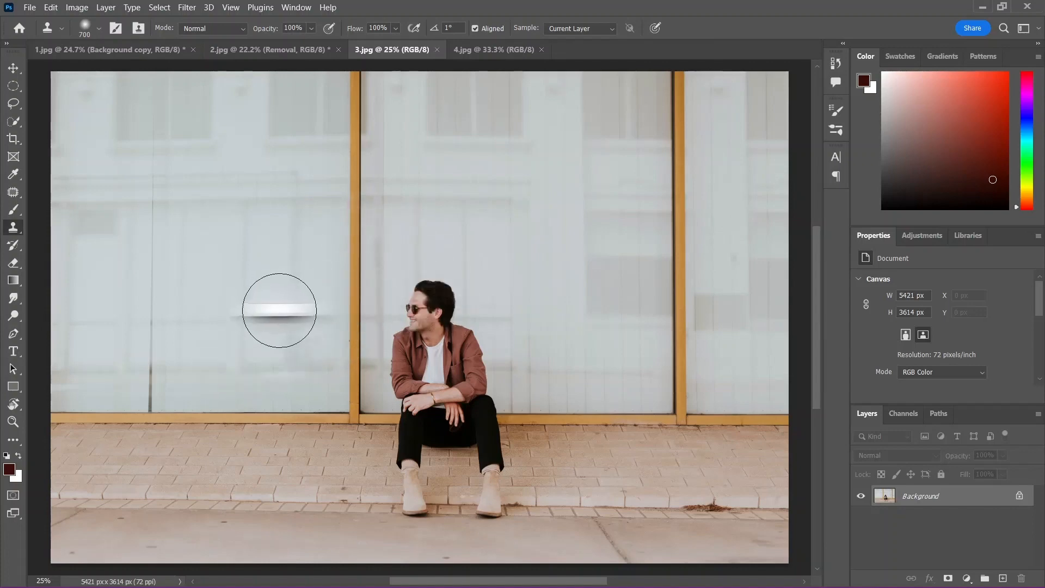
pyautogui.keyDown('alt'); pyautogui.click(265, 322); pyautogui.keyUp('alt')
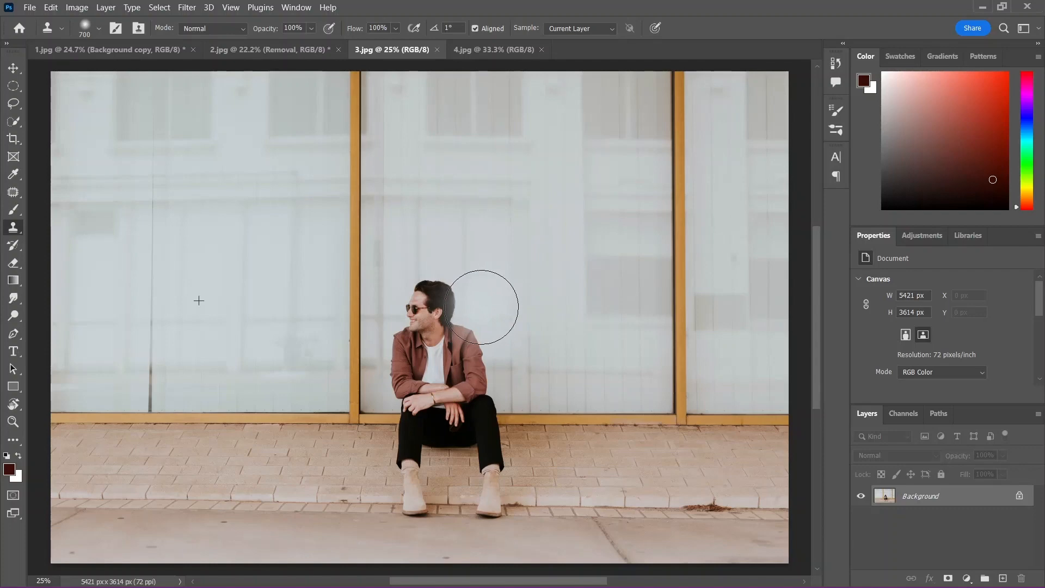
pyautogui.moveTo(466, 302)
pyautogui.mouseDown()
pyautogui.moveTo(435, 325)
pyautogui.moveTo(426, 260)
pyautogui.moveTo(415, 372)
pyautogui.moveTo(447, 320)
pyautogui.moveTo(458, 359)
pyautogui.moveTo(471, 346)
pyautogui.moveTo(482, 388)
pyautogui.moveTo(501, 394)
pyautogui.moveTo(444, 397)
pyautogui.moveTo(463, 398)
pyautogui.moveTo(413, 382)
pyautogui.moveTo(423, 393)
pyautogui.moveTo(425, 363)
pyautogui.moveTo(416, 381)
pyautogui.moveTo(434, 375)
pyautogui.moveTo(419, 349)
pyautogui.moveTo(461, 369)
pyautogui.mouseUp()
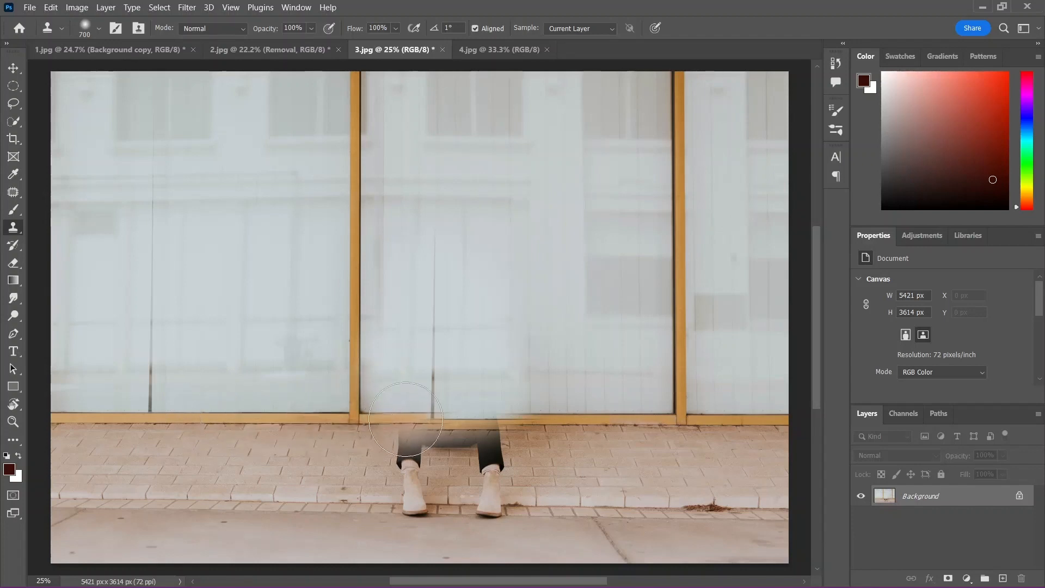
pyautogui.moveTo(429, 421)
pyautogui.mouseDown()
pyautogui.moveTo(512, 424)
pyautogui.moveTo(490, 471)
pyautogui.moveTo(466, 485)
pyautogui.mouseUp()
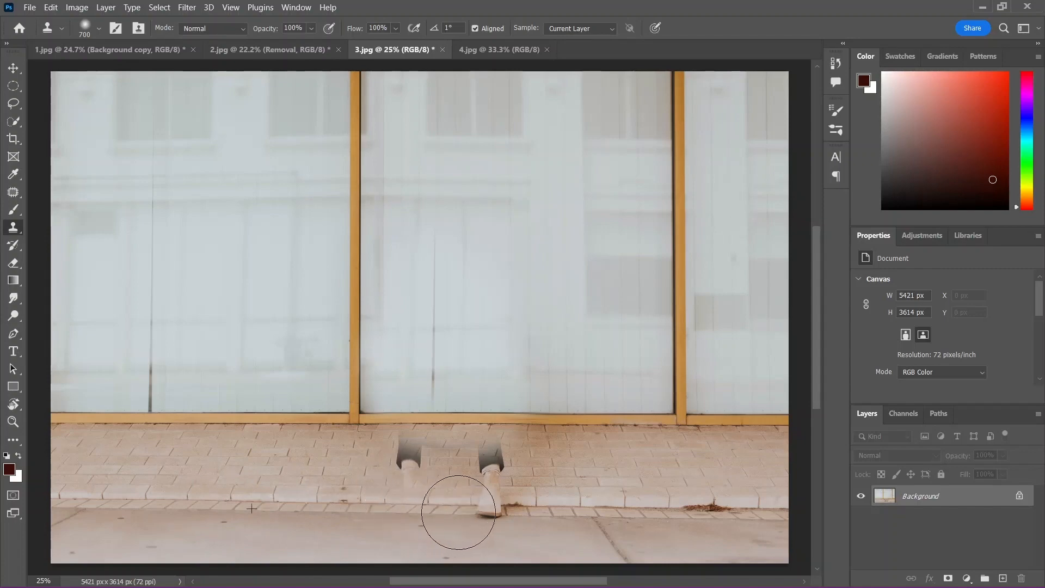
# - Clone brick pavement and kerb over the remaining boot and the leftover trouser legs of the seated man
pyautogui.moveTo(469, 513); pyautogui.dragTo(508, 512)
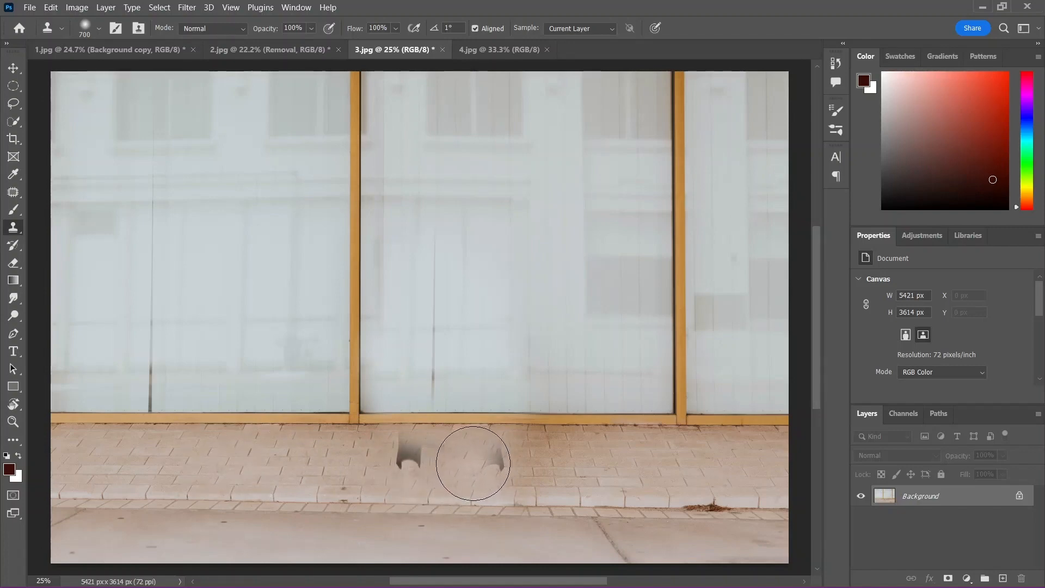
pyautogui.moveTo(473, 463); pyautogui.dragTo(399, 460)
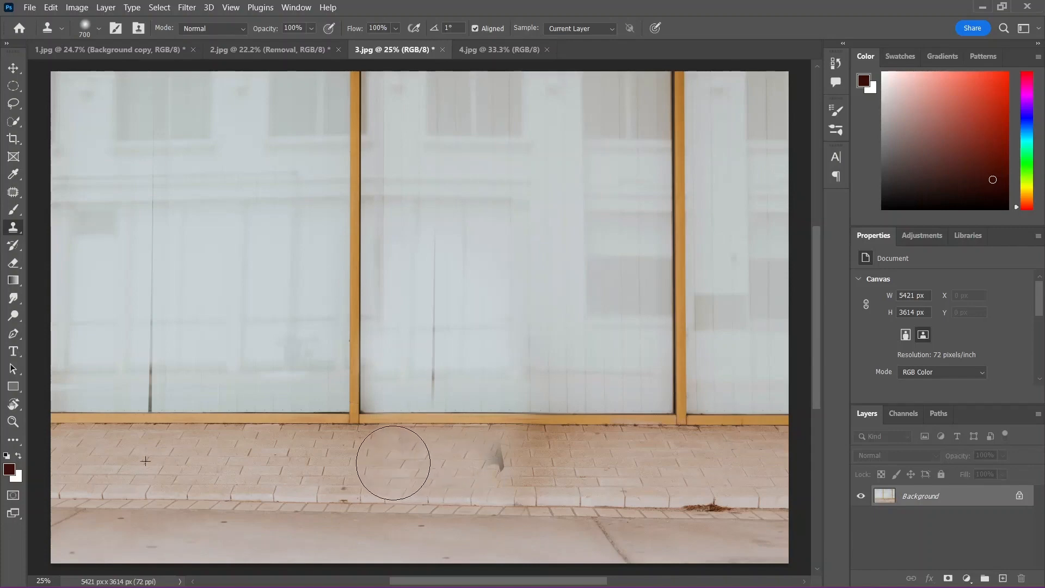
pyautogui.click(472, 464)
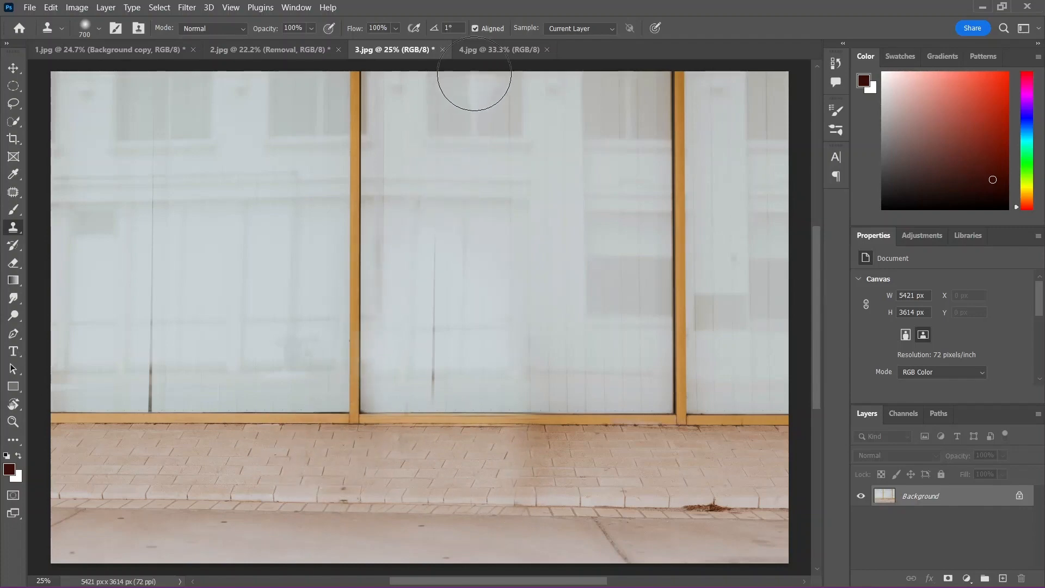
# - In 4.jpg, outline the lowest bird with the Patch tool, replace it with clear sky near the hat and deselect
pyautogui.click(497, 50)
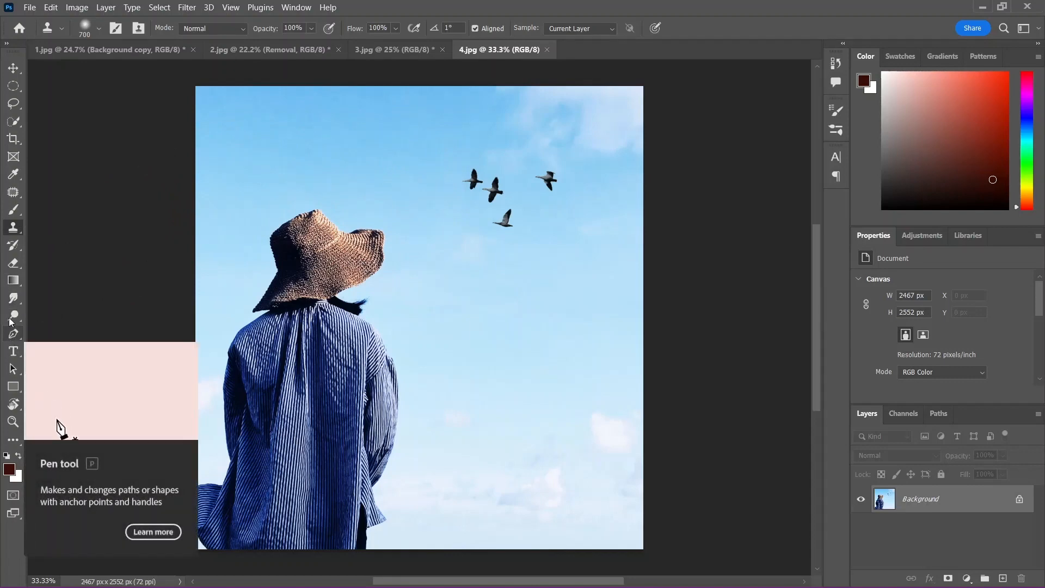
pyautogui.click(15, 194)
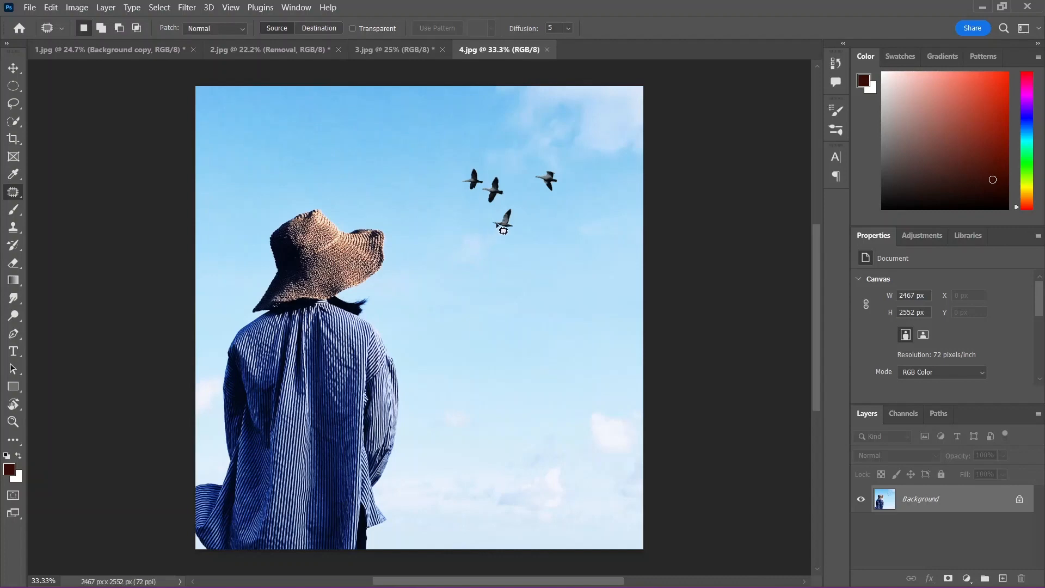
pyautogui.moveTo(489, 227); pyautogui.dragTo(517, 229)
pyautogui.moveTo(493, 232); pyautogui.dragTo(494, 232)
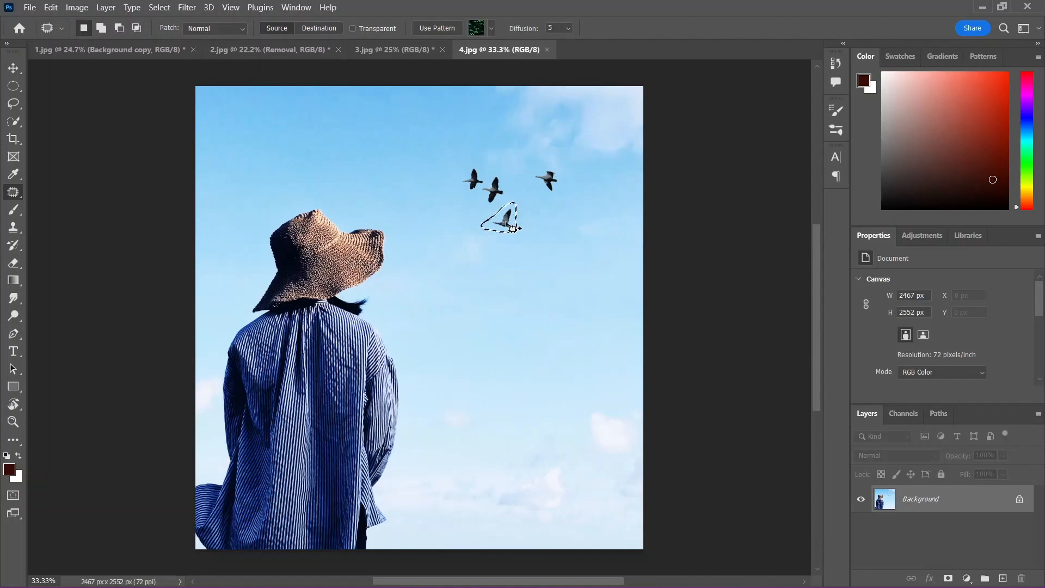
pyautogui.moveTo(512, 228); pyautogui.dragTo(412, 202)
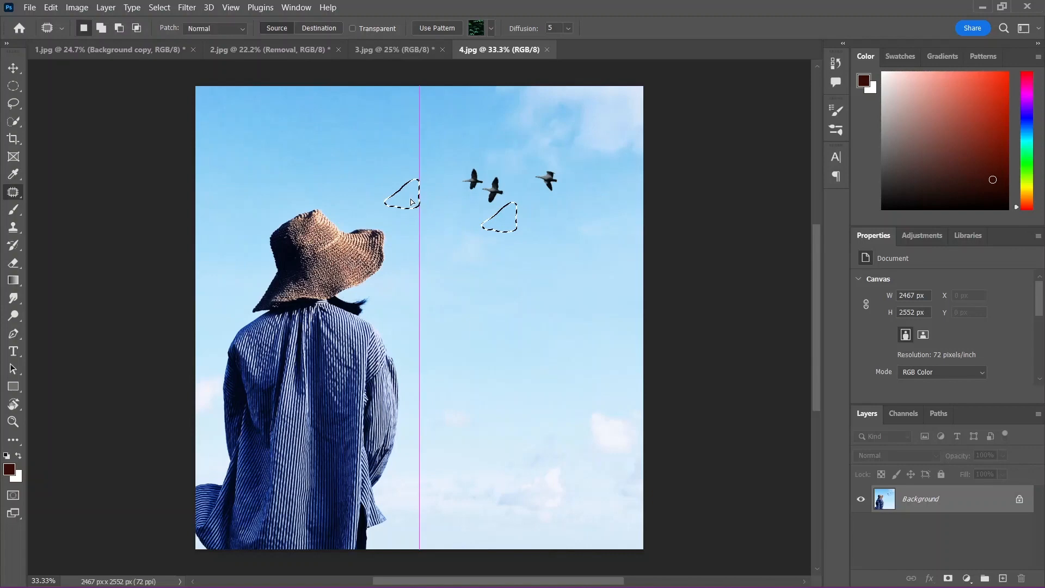
pyautogui.moveTo(411, 202); pyautogui.dragTo(414, 201)
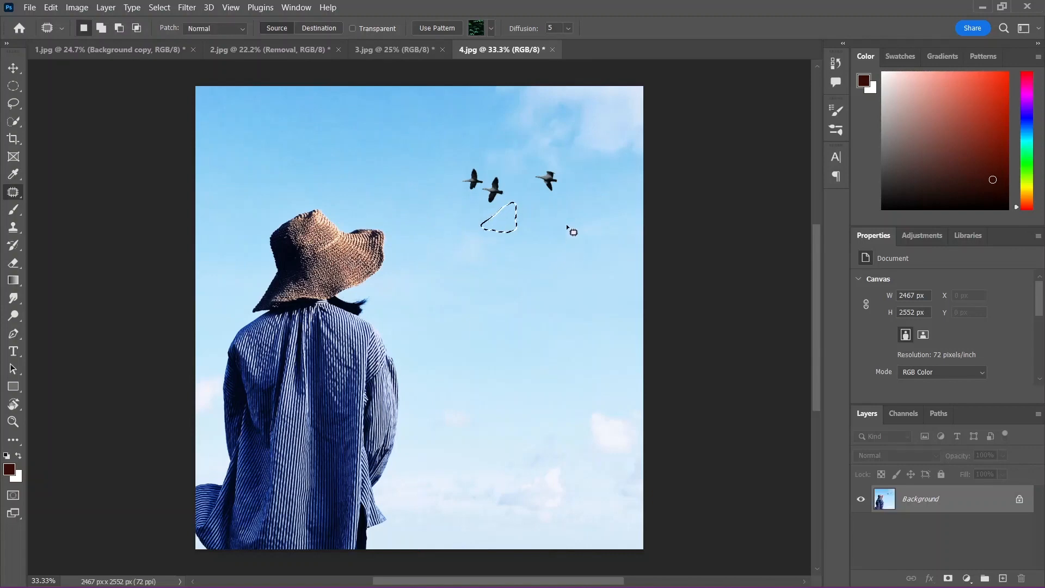
pyautogui.hotkey('ctrl', 'd')
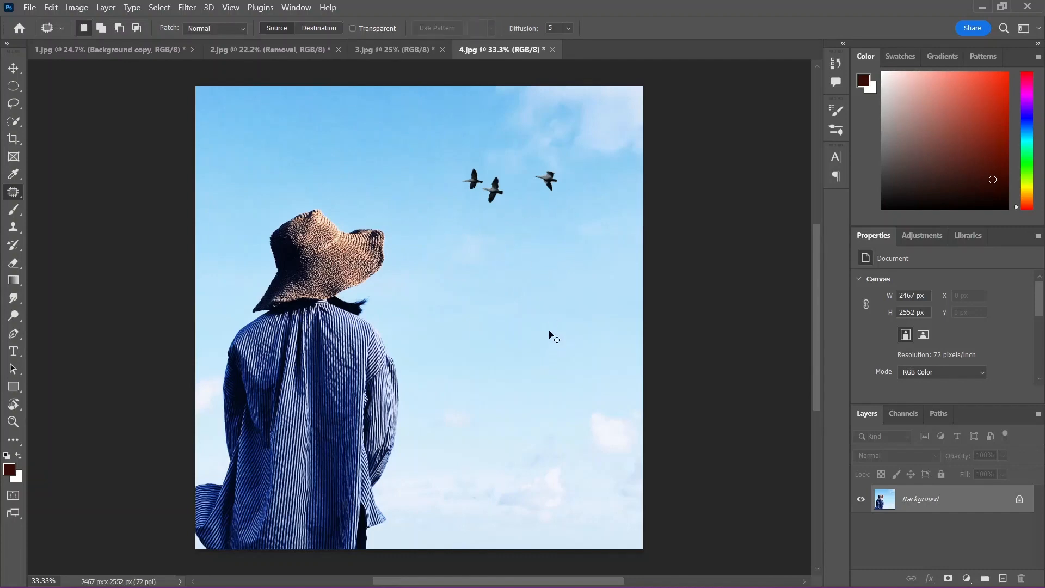
# - Compare the sky before and after the bird's removal by undoing and redoing the patch and deselection
pyautogui.hotkey('ctrl', 'z')
pyautogui.hotkey('ctrl', 'z')
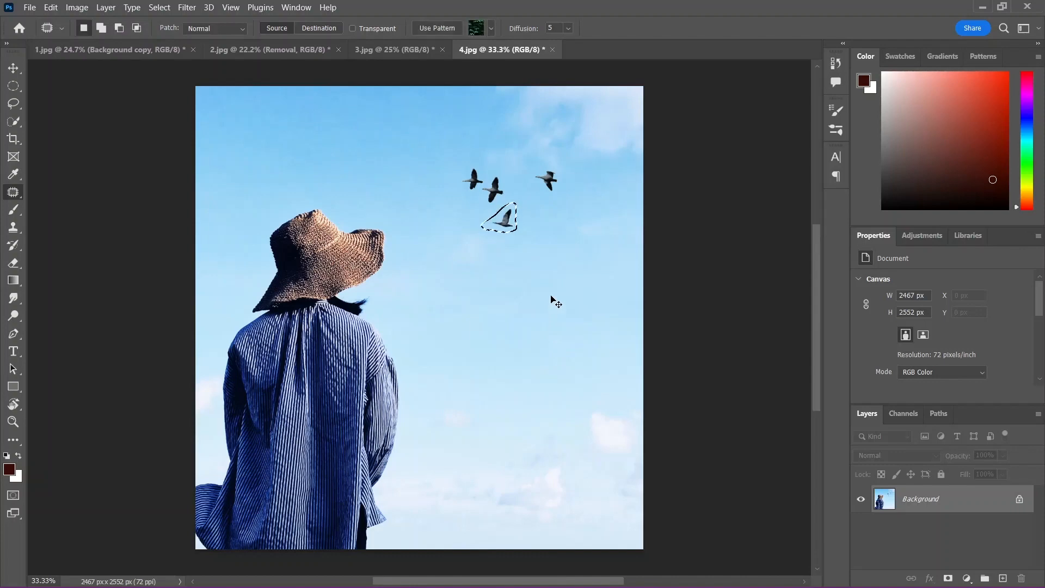
pyautogui.hotkey('ctrl', 'shift', 'z')
pyautogui.hotkey('ctrl', 'shift', 'z')
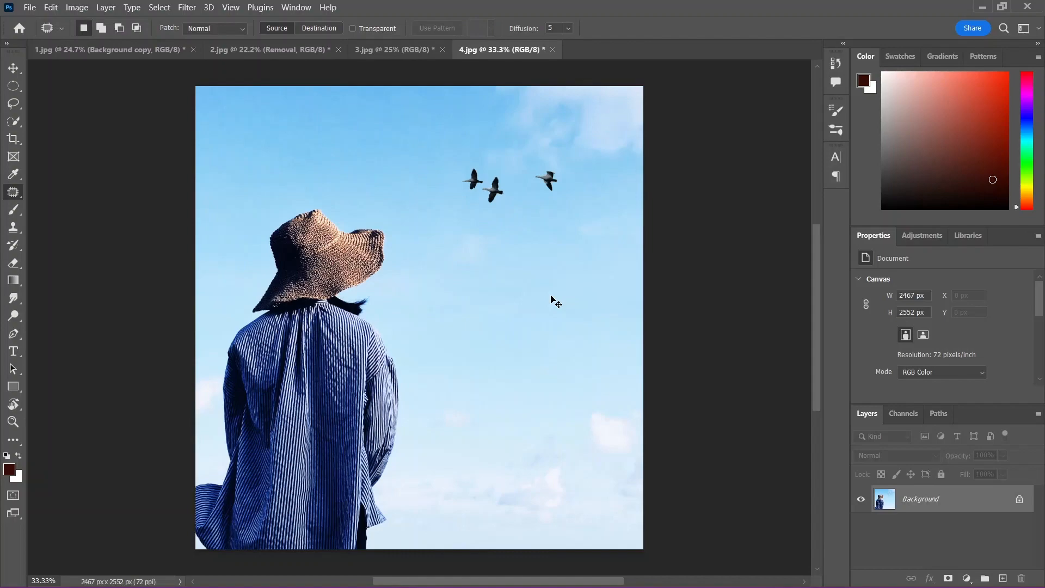
# - Undo the lowest bird's removal and clear the leftover Patch tool selection
pyautogui.hotkey('ctrl', 'z')
pyautogui.hotkey('ctrl', 'z')
pyautogui.hotkey('ctrl', 'd')
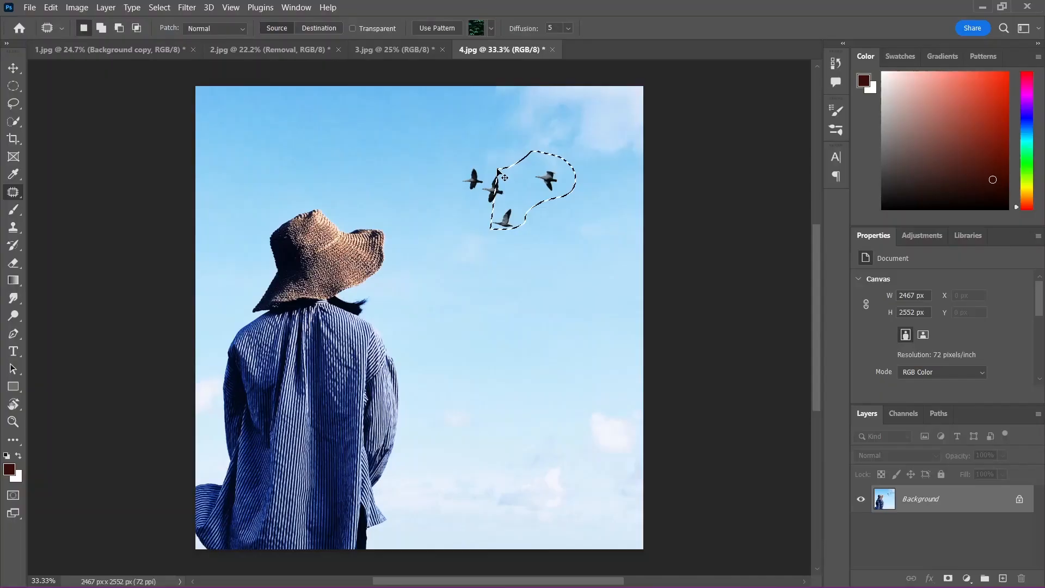
pyautogui.hotkey('ctrl', 'd')
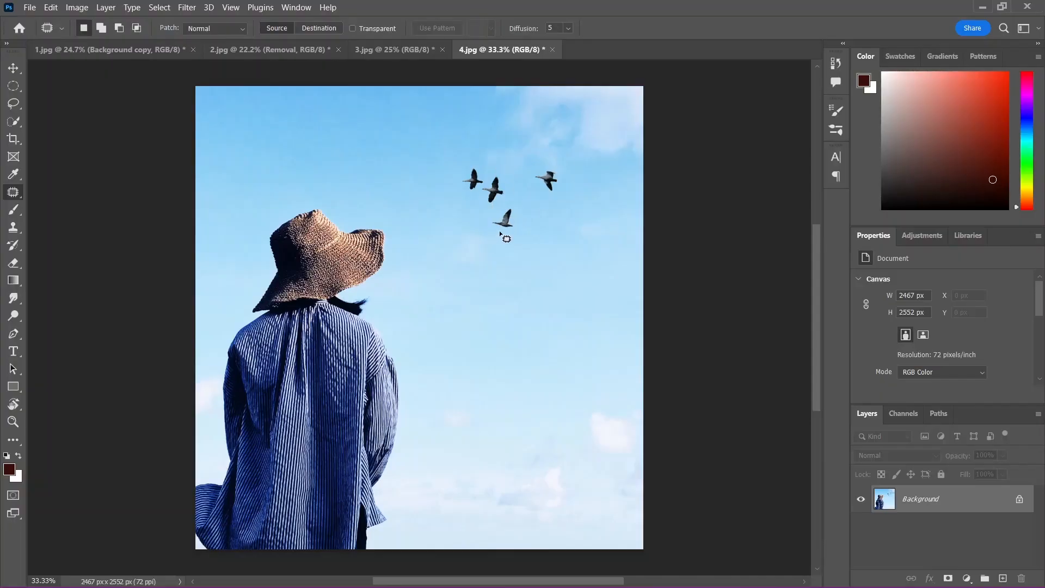
# - Try replacing all four birds with clear sky from above the hat using the Patch tool, then undo the patch and its selection
pyautogui.moveTo(531, 217); pyautogui.dragTo(559, 199)
pyautogui.moveTo(569, 161); pyautogui.dragTo(522, 169)
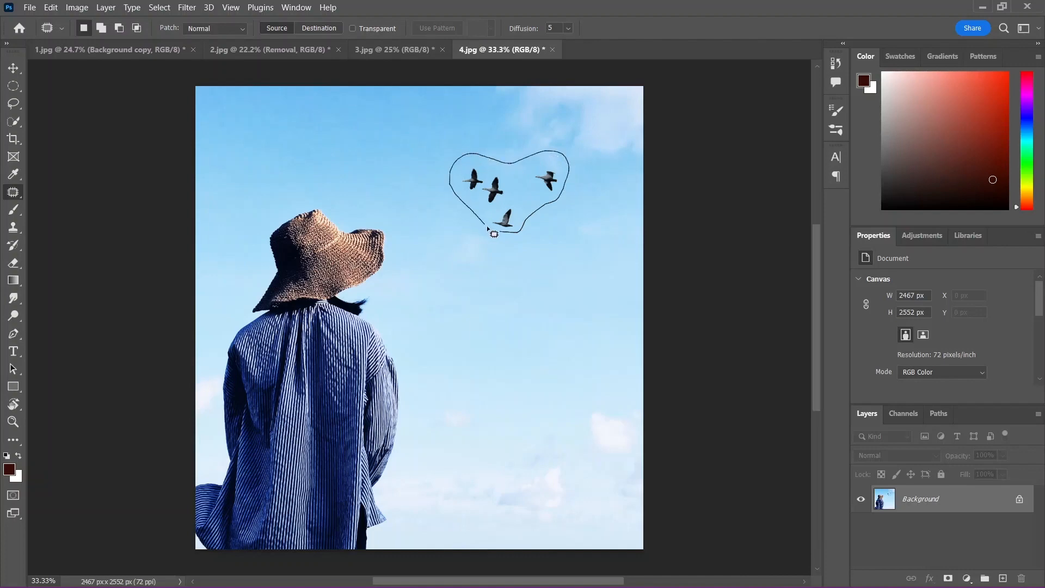
pyautogui.moveTo(498, 230); pyautogui.dragTo(498, 229)
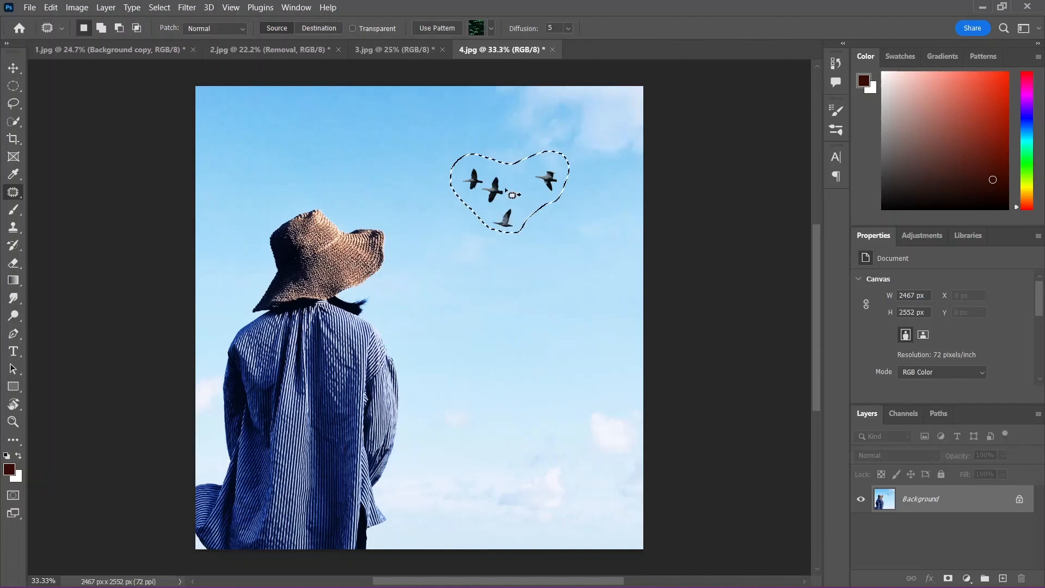
pyautogui.moveTo(508, 183); pyautogui.dragTo(366, 166)
pyautogui.hotkey('ctrl', 'd')
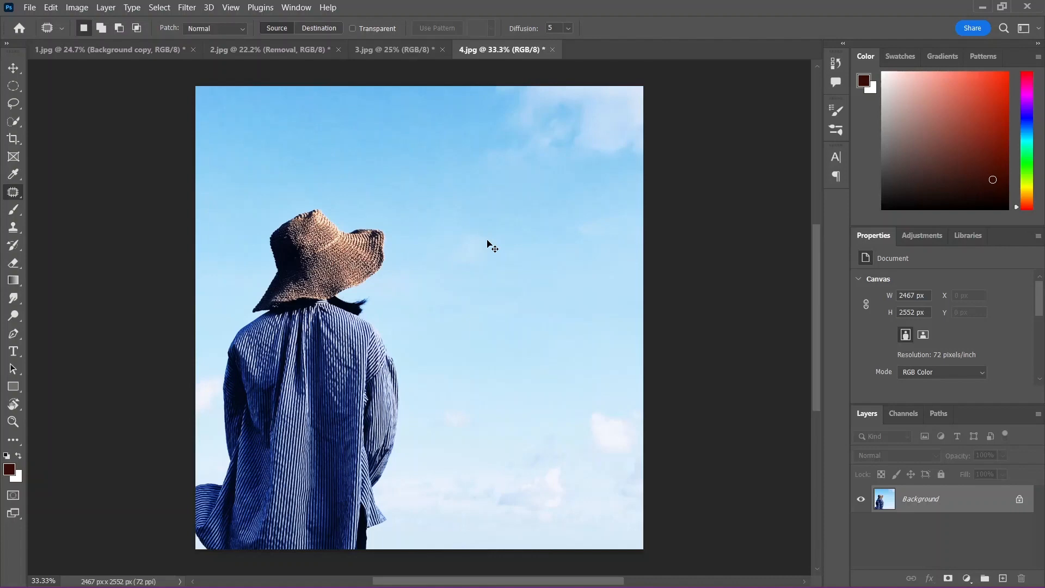
pyautogui.hotkey('ctrl', 'z')
pyautogui.hotkey('ctrl', 'z')
pyautogui.hotkey('ctrl', 'z')
# - Outline an empty patch of sky below the flock with the Patch tool, fill it with a copy of the four birds and deselect
pyautogui.moveTo(521, 287)
pyautogui.mouseDown()
pyautogui.moveTo(476, 296)
pyautogui.moveTo(461, 339)
pyautogui.moveTo(486, 372)
pyautogui.moveTo(546, 381)
pyautogui.moveTo(566, 375)
pyautogui.moveTo(593, 310)
pyautogui.moveTo(549, 288)
pyautogui.mouseUp()
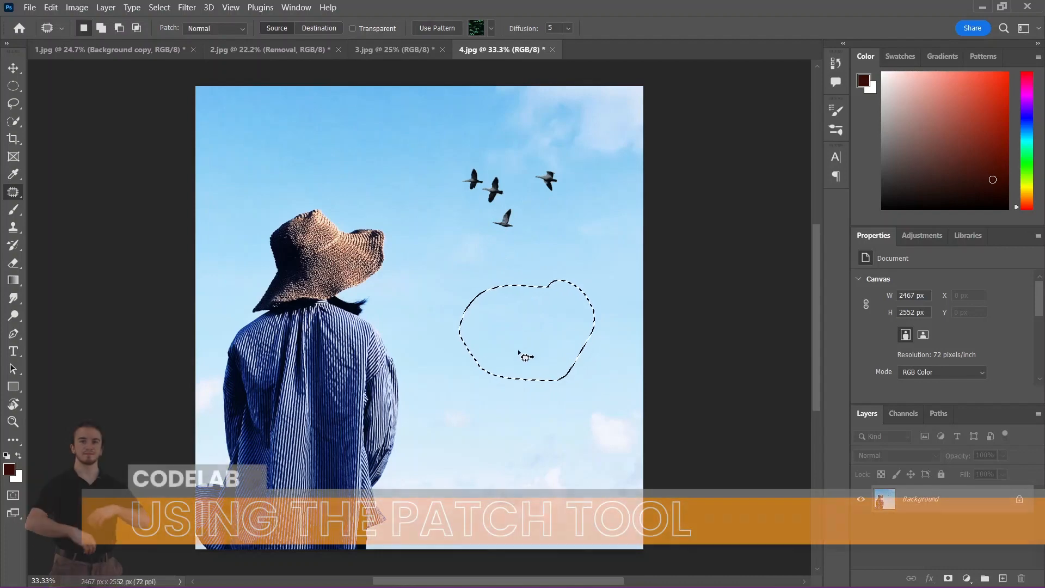
pyautogui.moveTo(517, 346); pyautogui.dragTo(500, 218)
pyautogui.hotkey('ctrl', 'd')
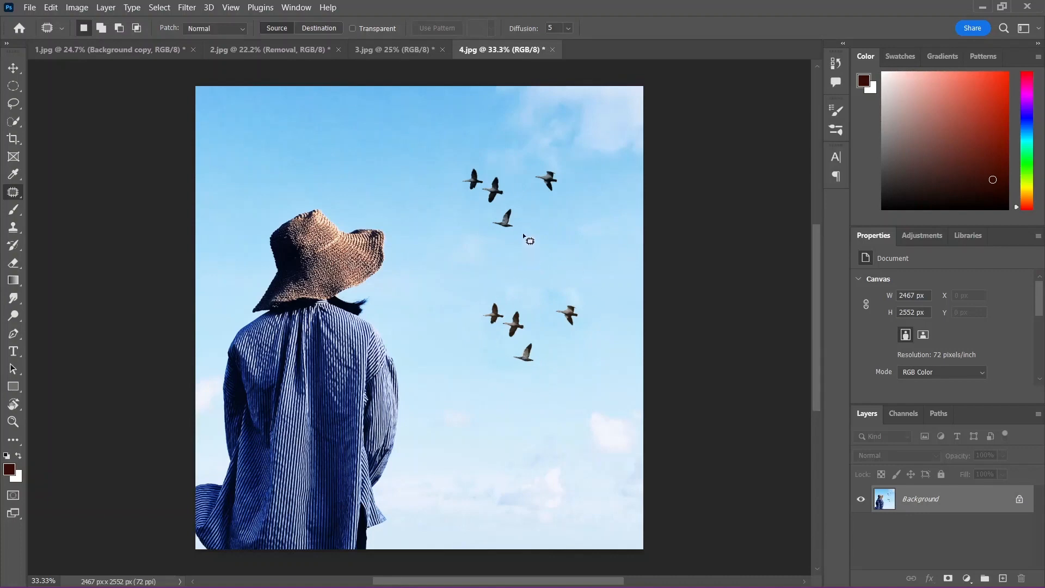
# - Outline the four original upper birds with the Patch tool, replace them with clear sky from near the hat and deselect
pyautogui.moveTo(493, 227)
pyautogui.mouseDown()
pyautogui.moveTo(450, 159)
pyautogui.moveTo(500, 151)
pyautogui.moveTo(563, 179)
pyautogui.mouseUp()
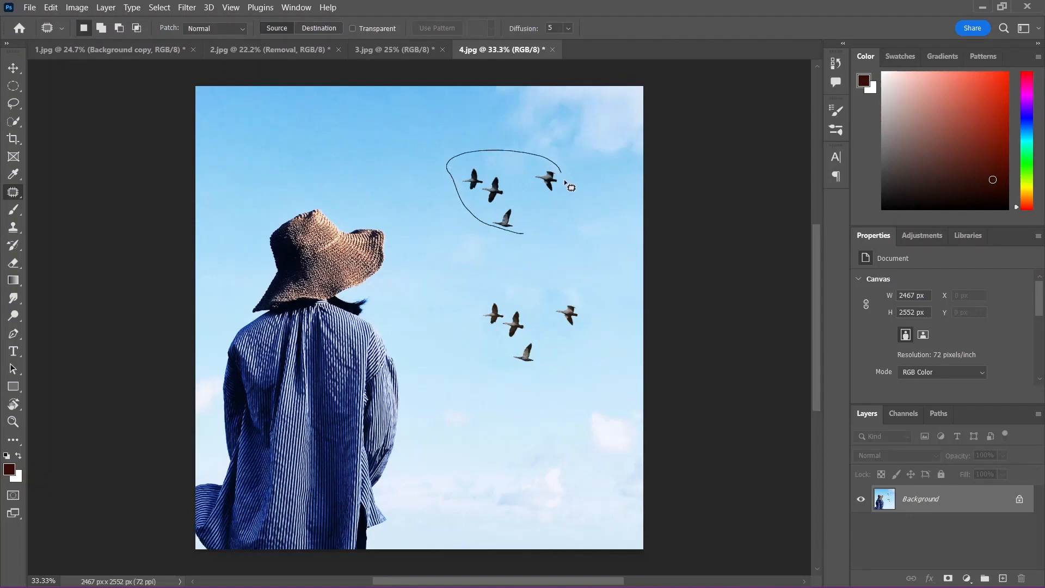
pyautogui.moveTo(538, 220); pyautogui.dragTo(380, 171)
pyautogui.hotkey('ctrl', 'd')
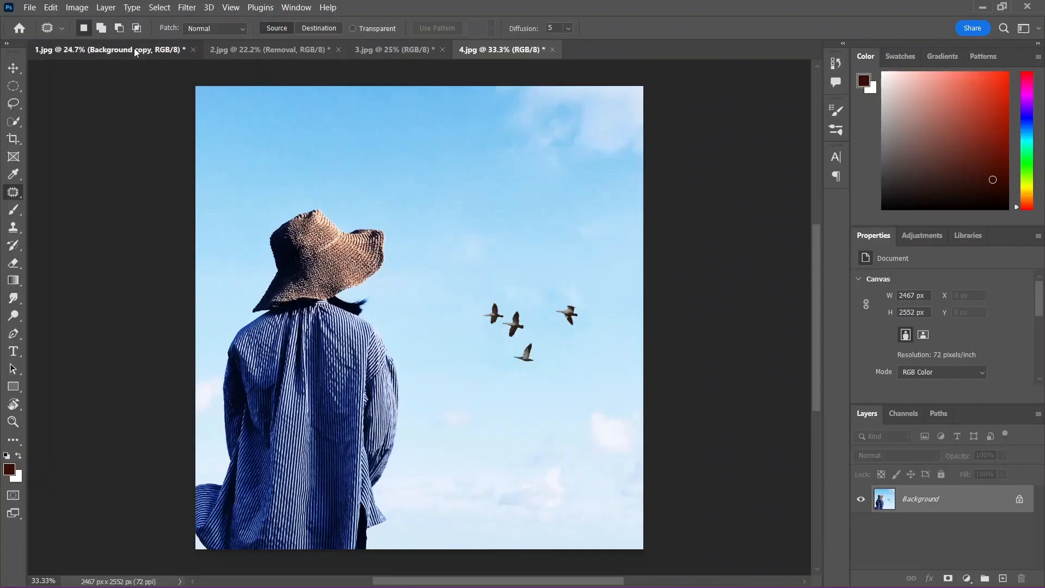
# - Review the retouched images 1.jpg, 2.jpg and 3.jpg in turn and return to 4.jpg
pyautogui.click(124, 70)
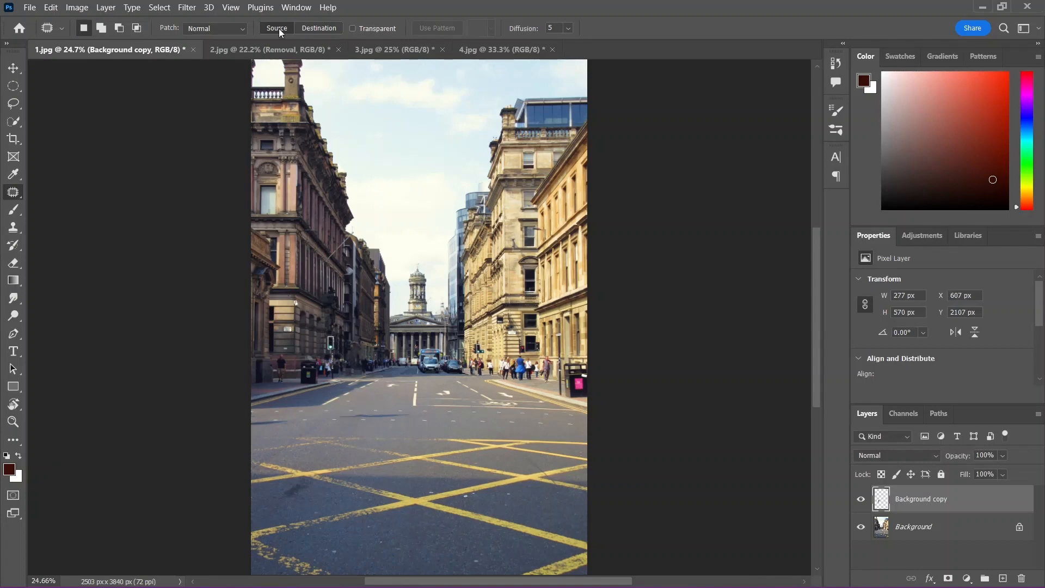
pyautogui.click(268, 49)
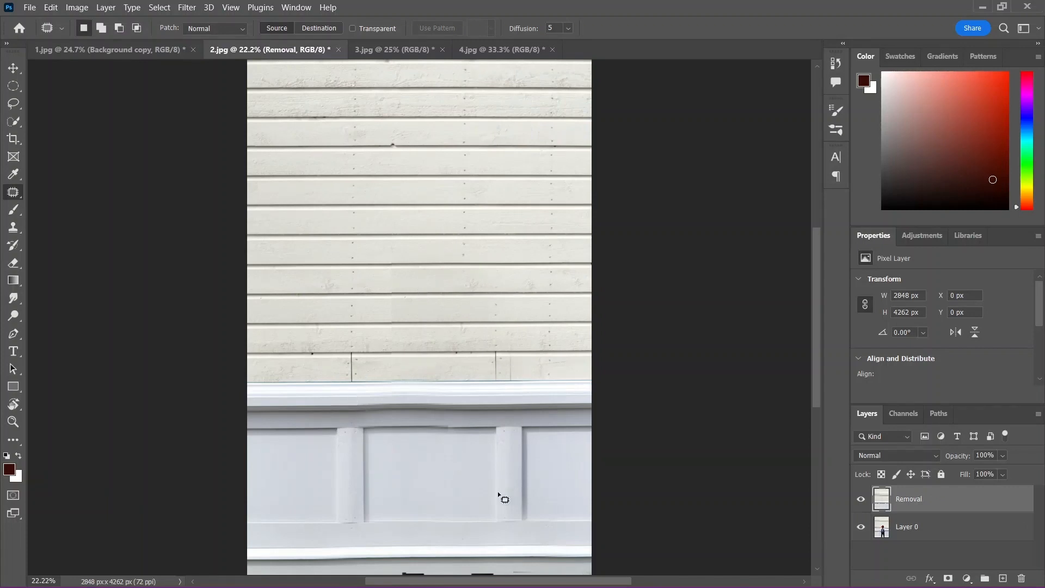
pyautogui.hotkey('ctrl', 'Tab')
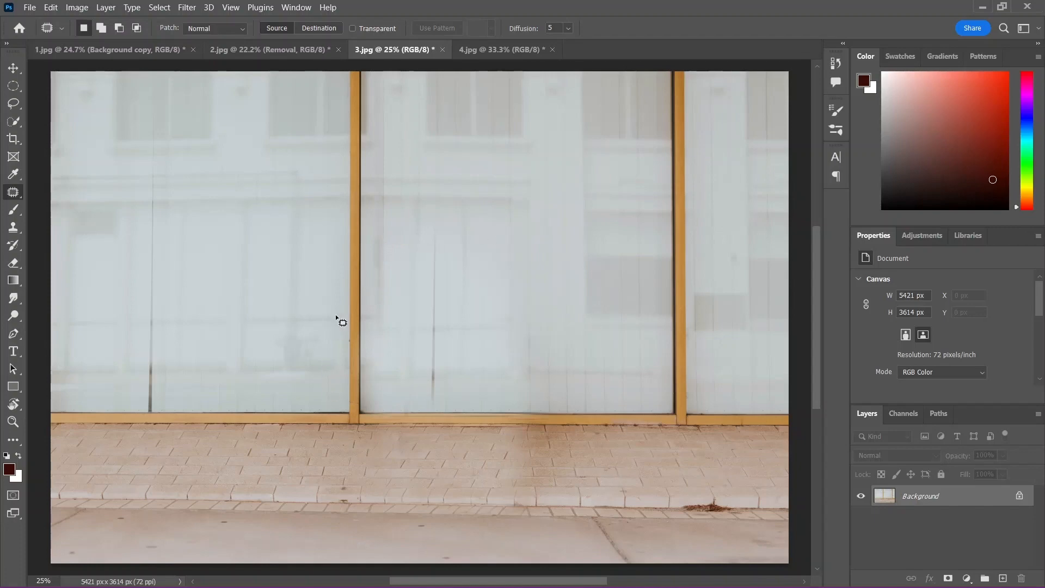
pyautogui.click(492, 54)
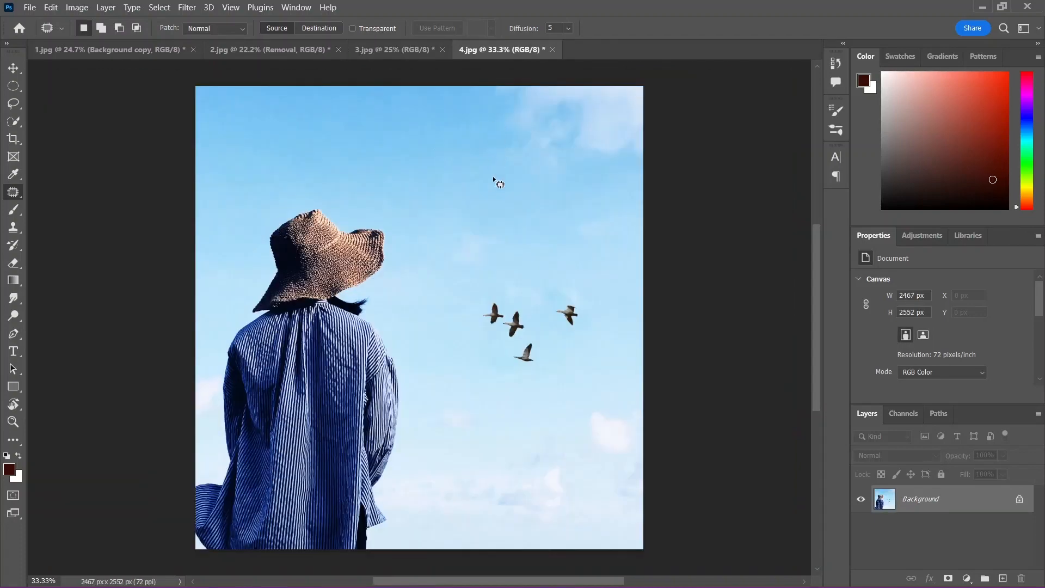